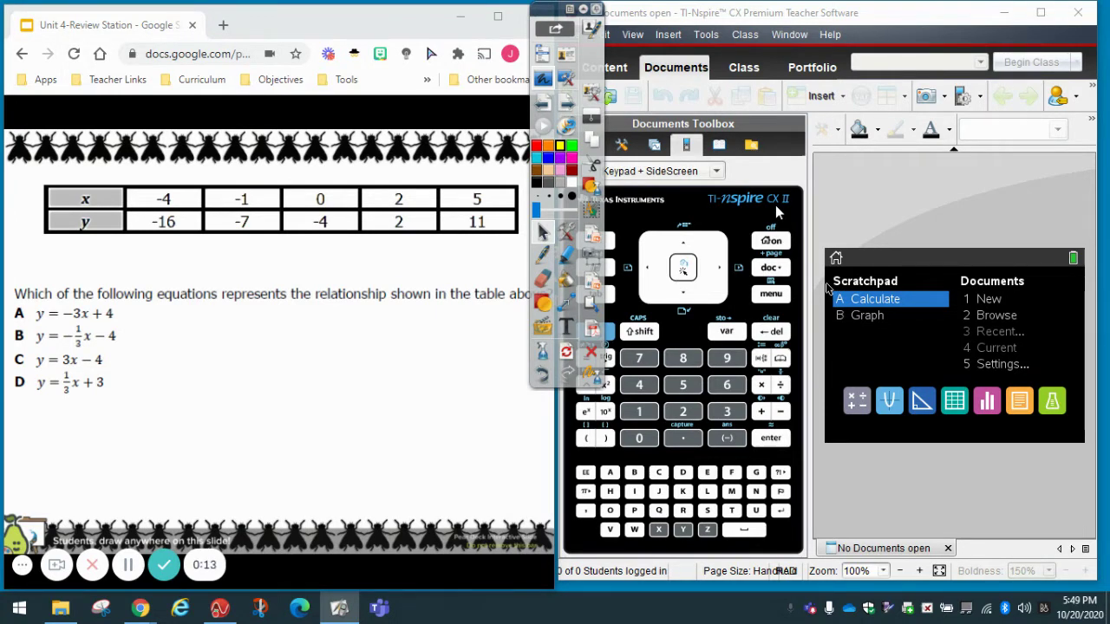
Highlight the table's x row in yellow and its y row in green, and collapse the annotation tools
left_click(567, 258)
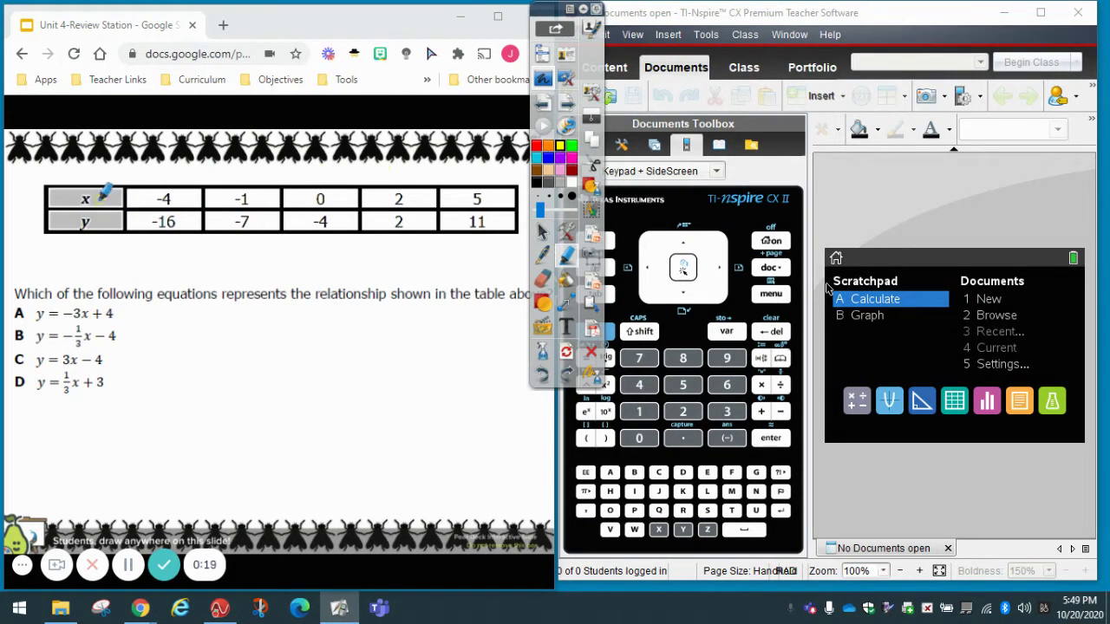
left_click_drag(86, 200, 441, 199)
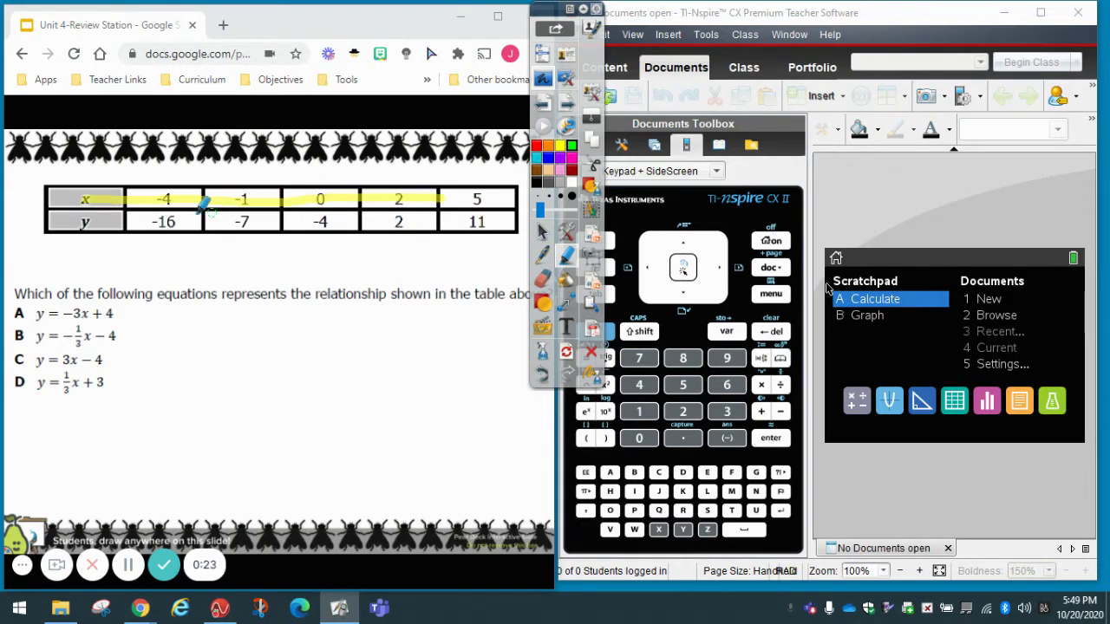
mouse_move(91, 220)
left_mouse_down()
mouse_move(241, 213)
mouse_move(467, 217)
left_mouse_up()
left_click(543, 232)
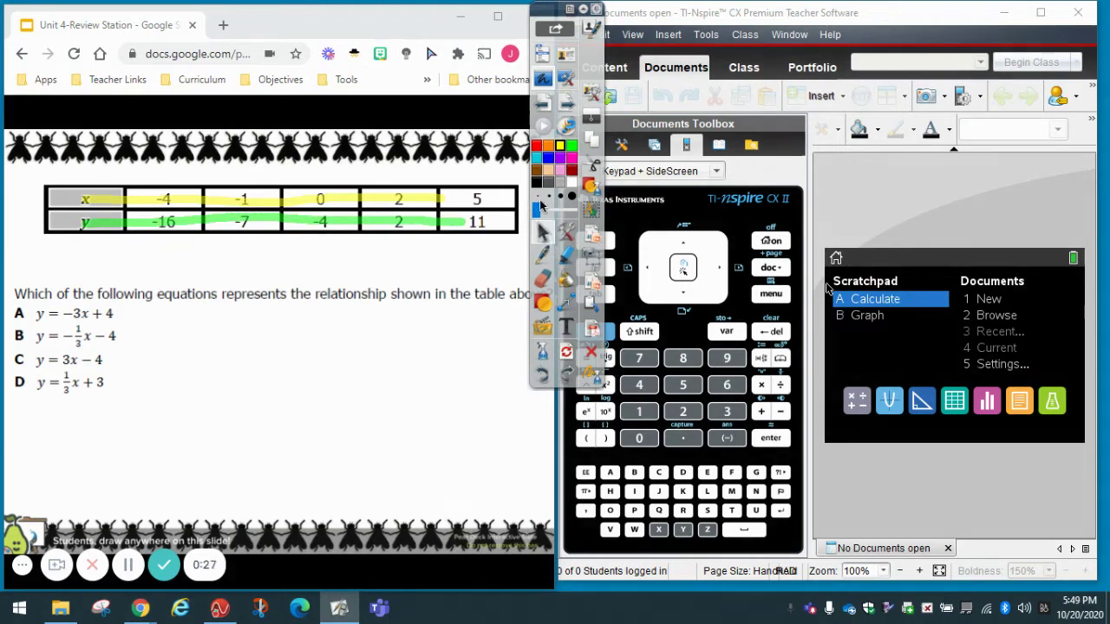
left_click(583, 9)
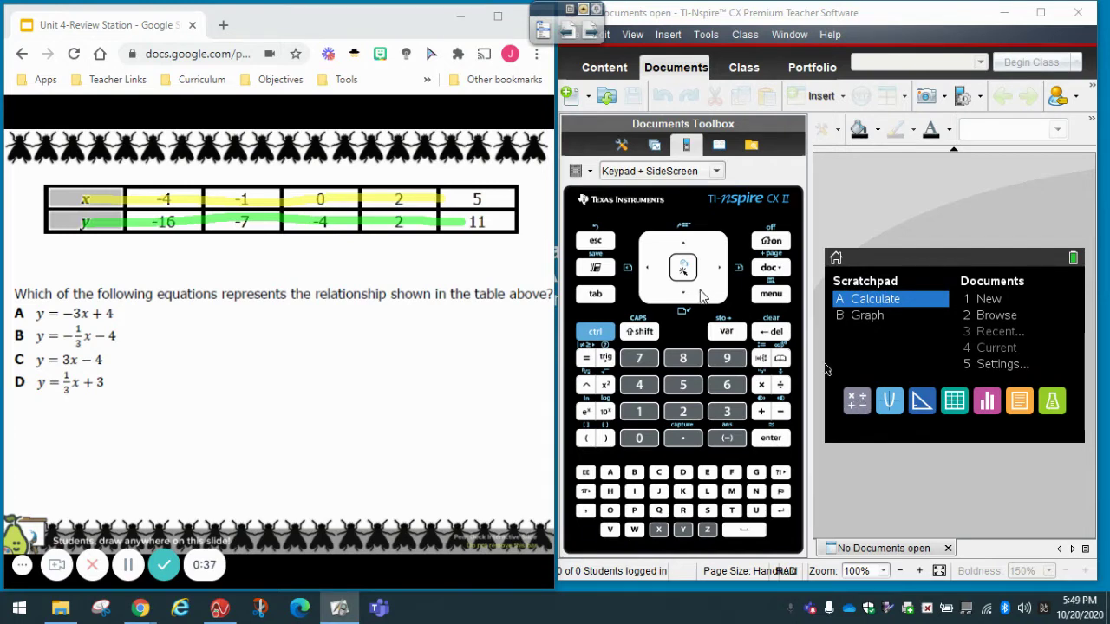
Create a new TI-Nspire document with a Lists & Spreadsheet page
left_click(719, 273)
left_click(699, 295)
left_click(699, 294)
left_click(699, 295)
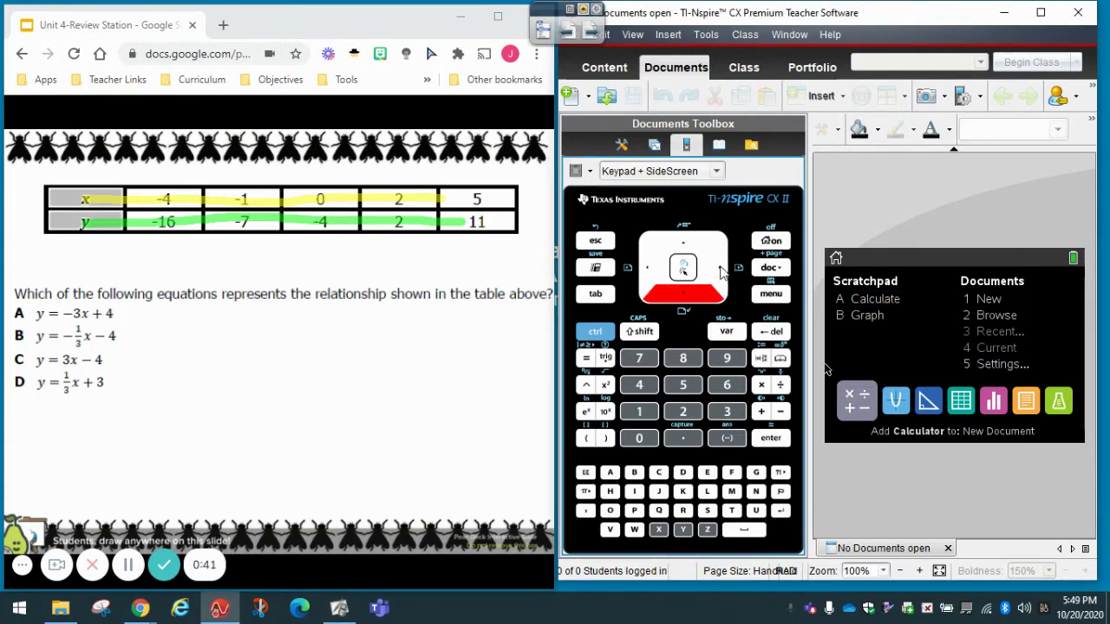
left_click(720, 267)
left_click(721, 267)
left_click(720, 267)
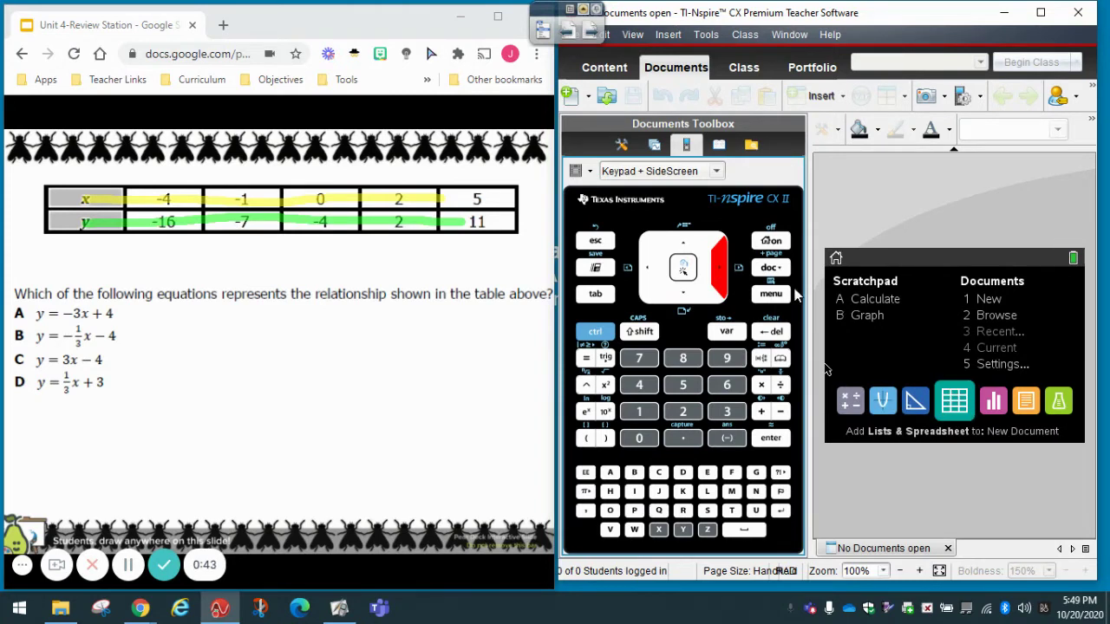
left_click(983, 300)
left_click(983, 300)
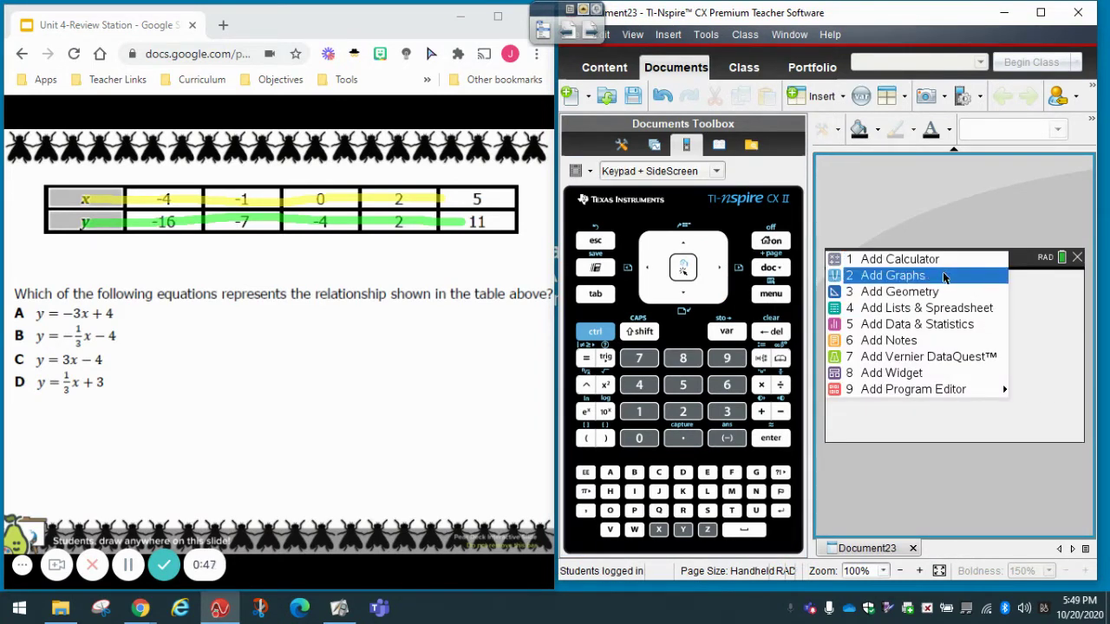
mouse_move(941, 389)
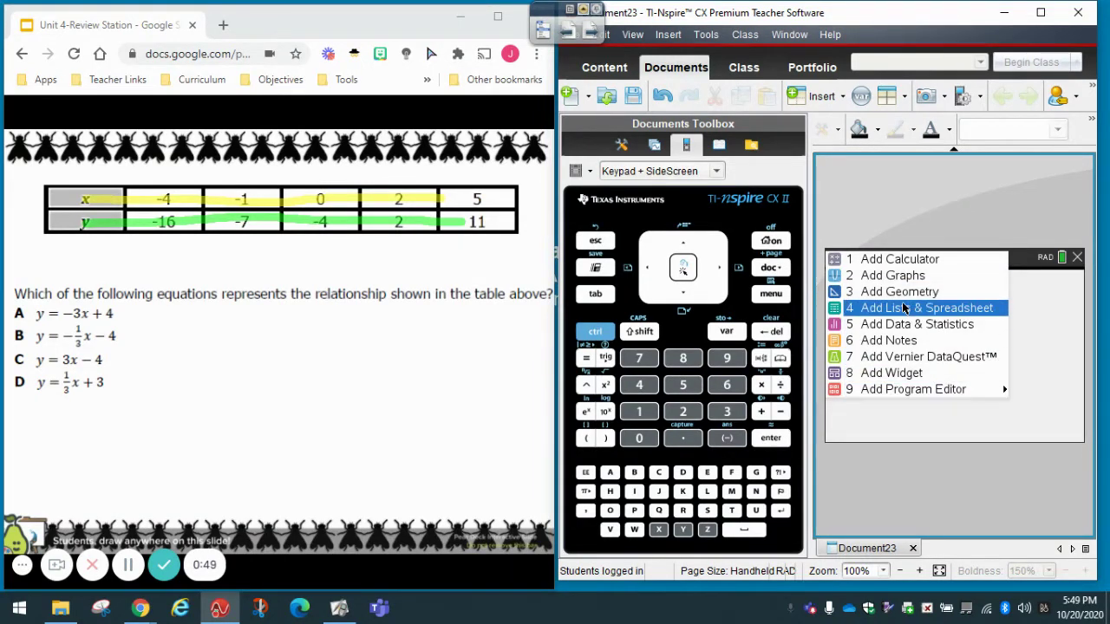
left_click(859, 312)
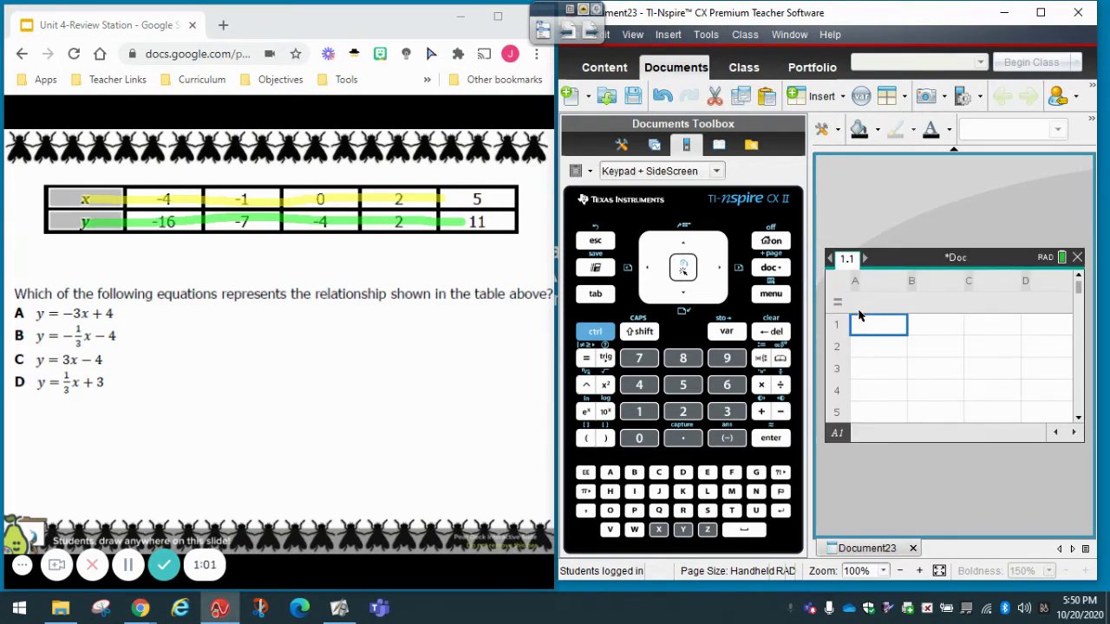
Name spreadsheet column A x
key("Up")
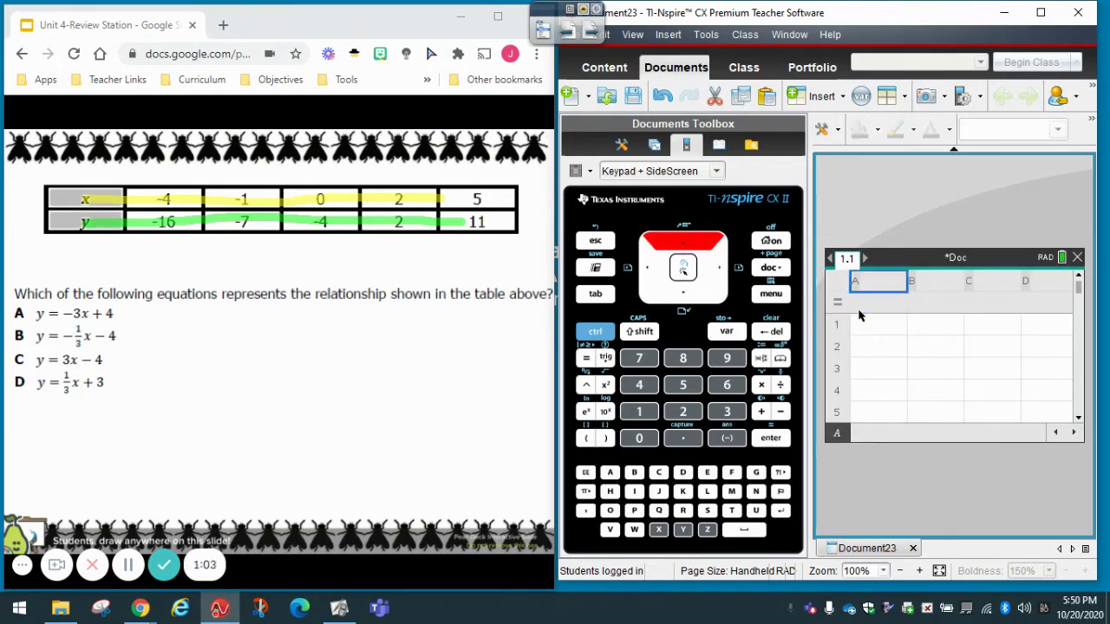
type("x")
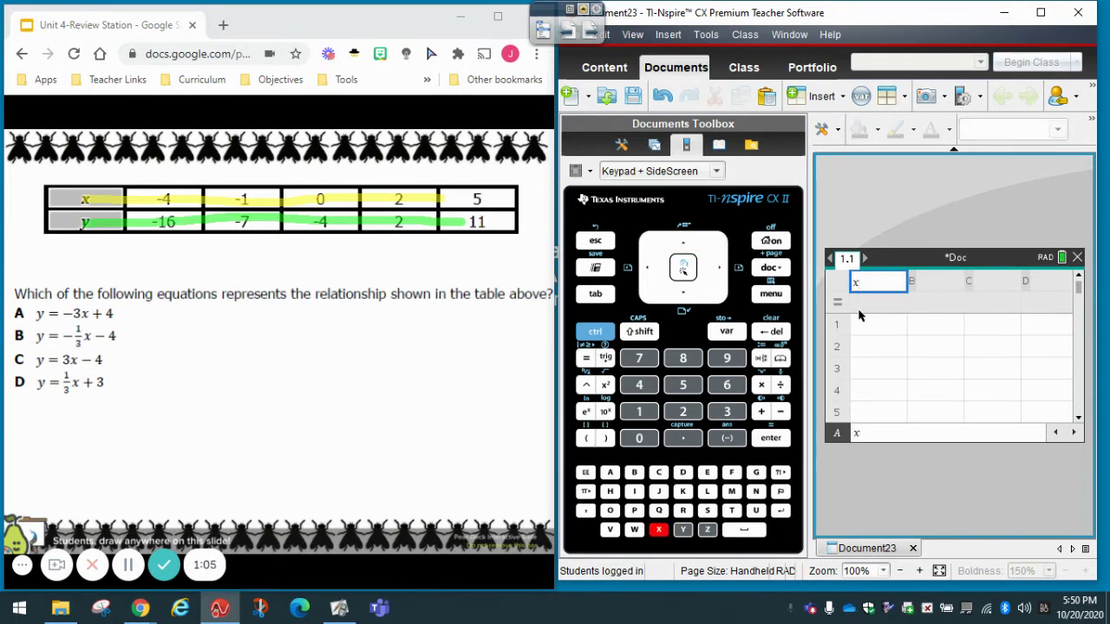
key("Return")
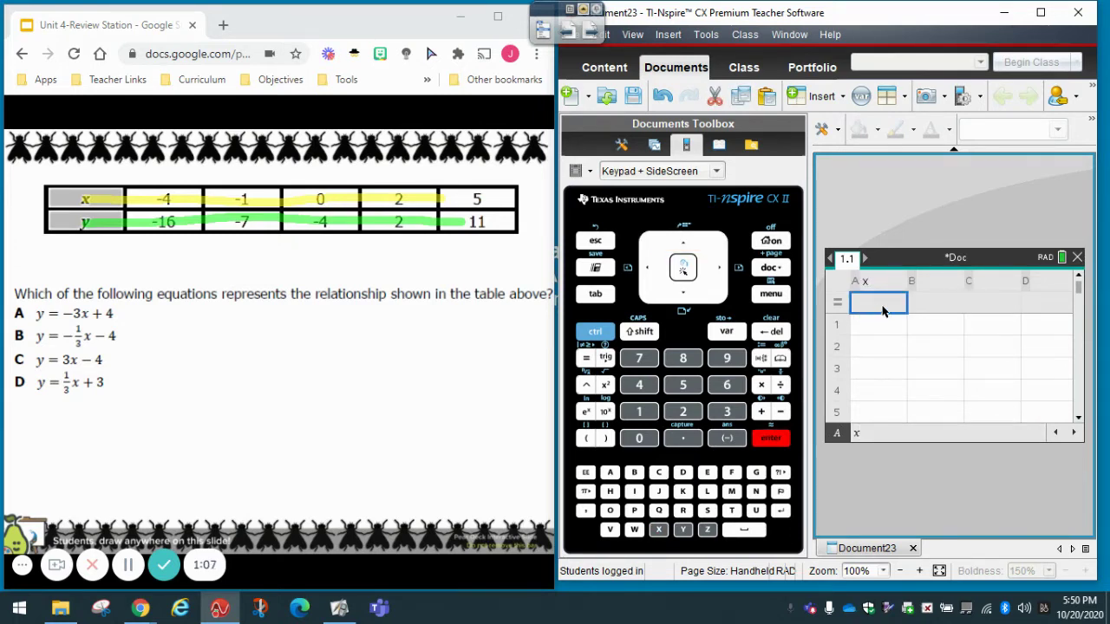
left_click(869, 334)
left_click(873, 351)
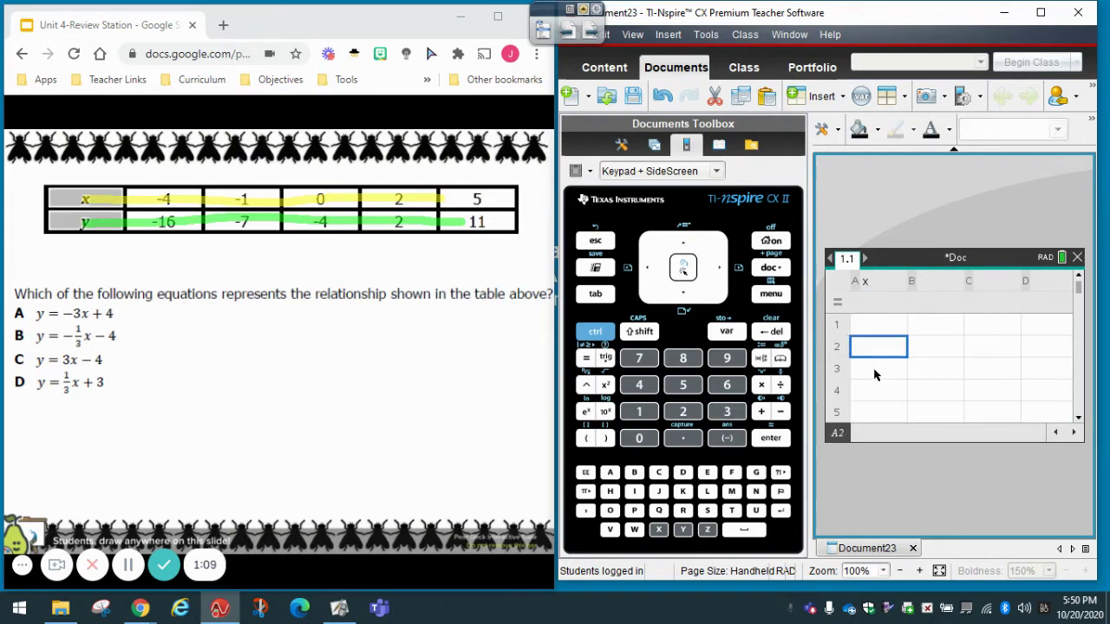
left_click(875, 373)
left_click(874, 388)
left_click(871, 327)
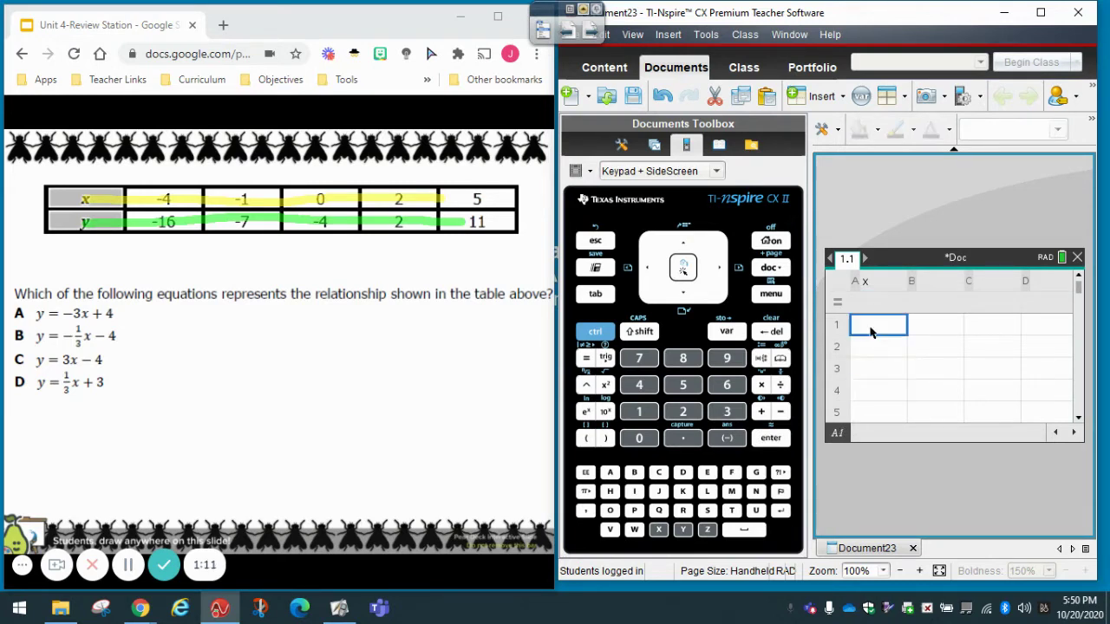
Name spreadsheet column B y
left_click(866, 287)
key("Down")
key("Right")
key("Up")
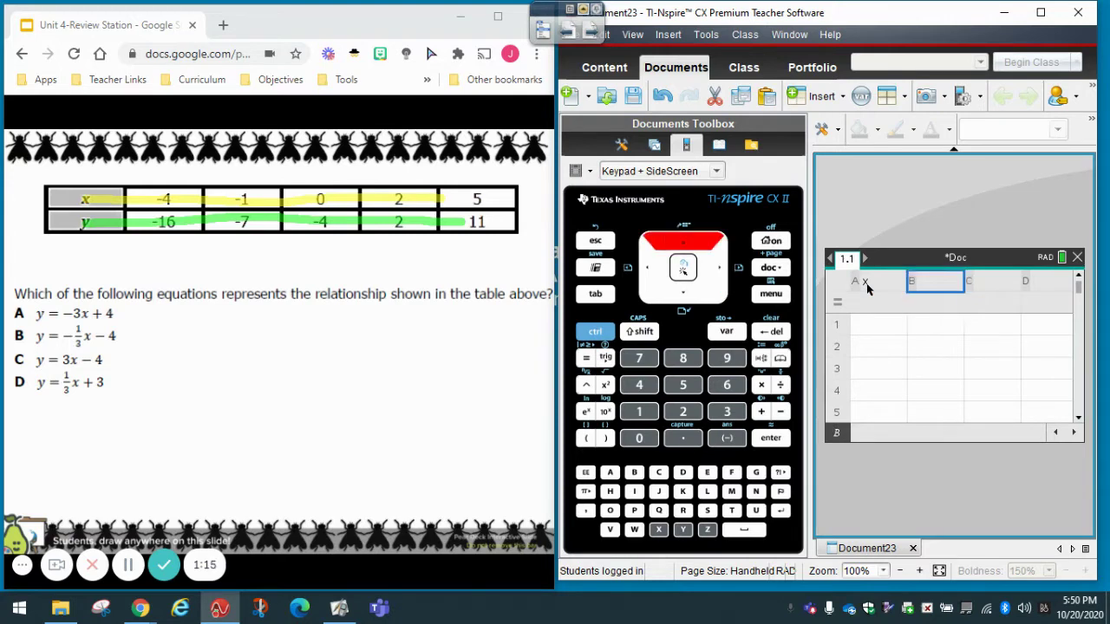
type("y")
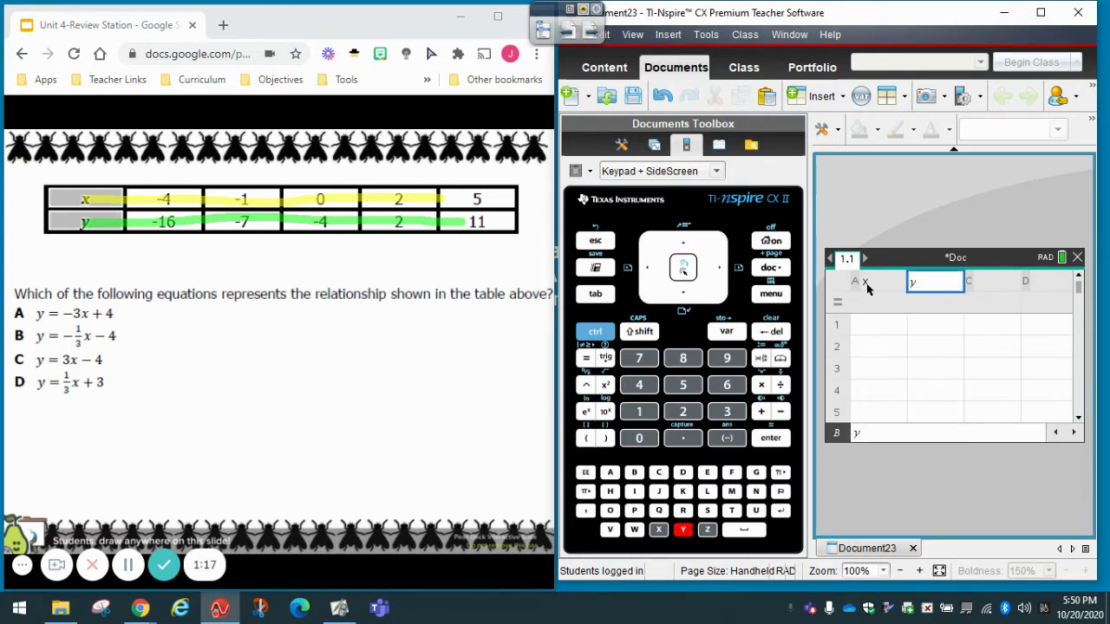
key("Return")
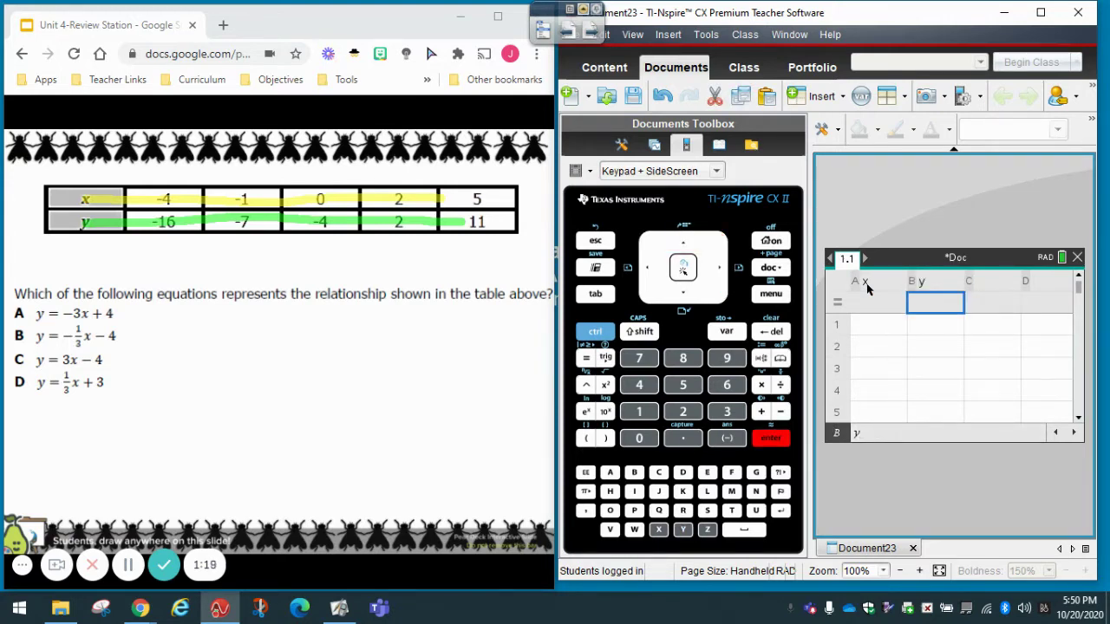
Move the cell selection to A1, the first data cell of the x column
key("Down")
key("Down")
key("Down")
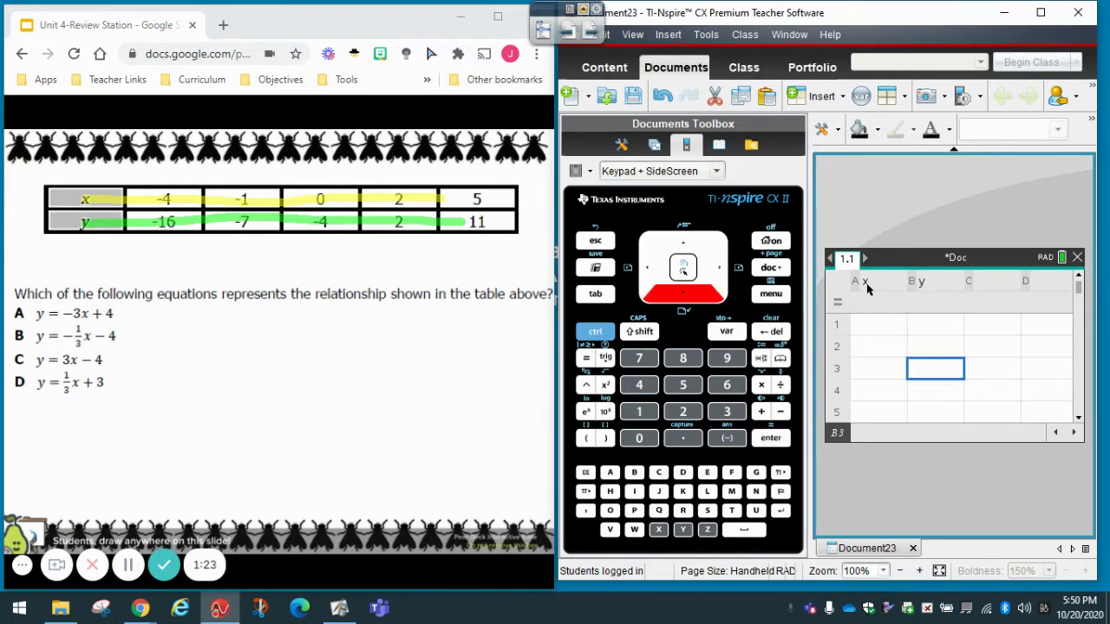
key("Left")
key("Up")
key("Up")
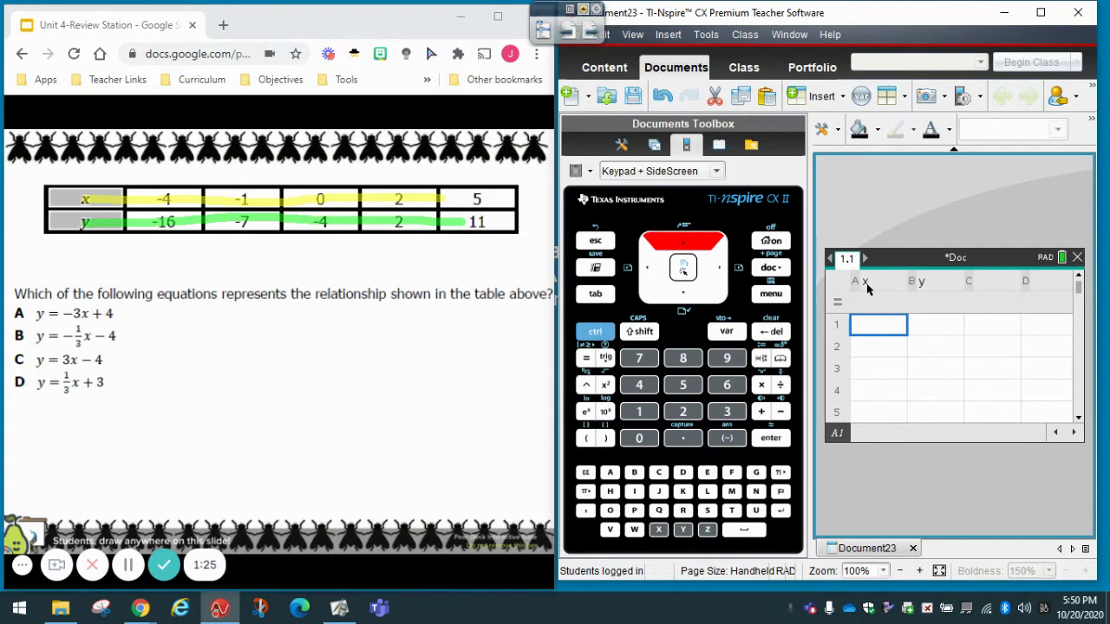
Circle the table pairs (-4, -16) and (-1, -7) in pink highlighter and collapse the annotation tools
left_click(590, 31)
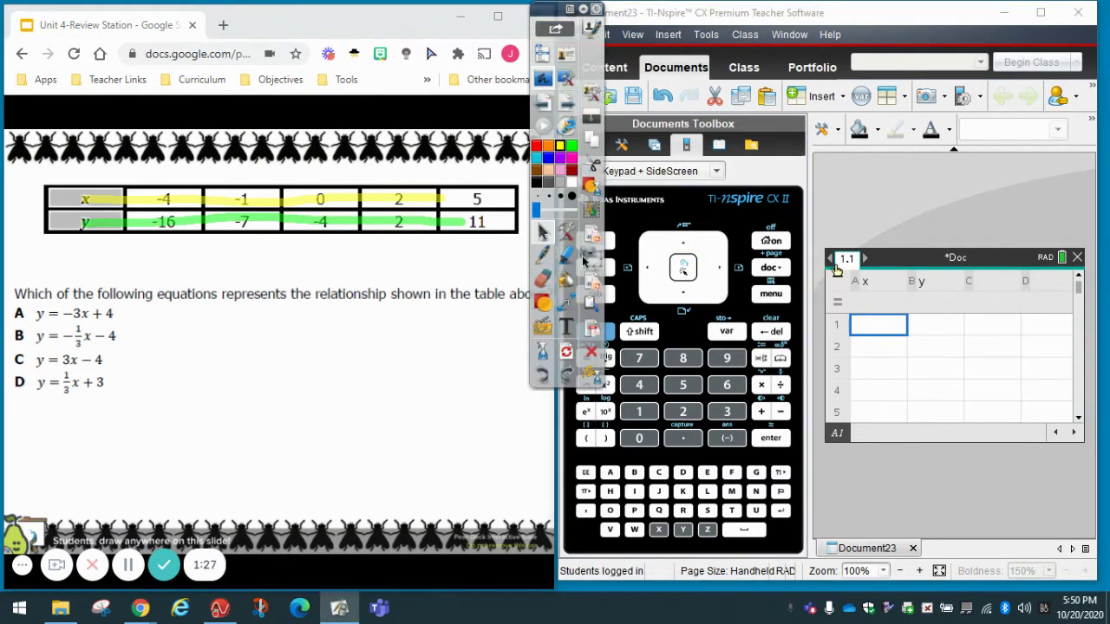
left_click(569, 258)
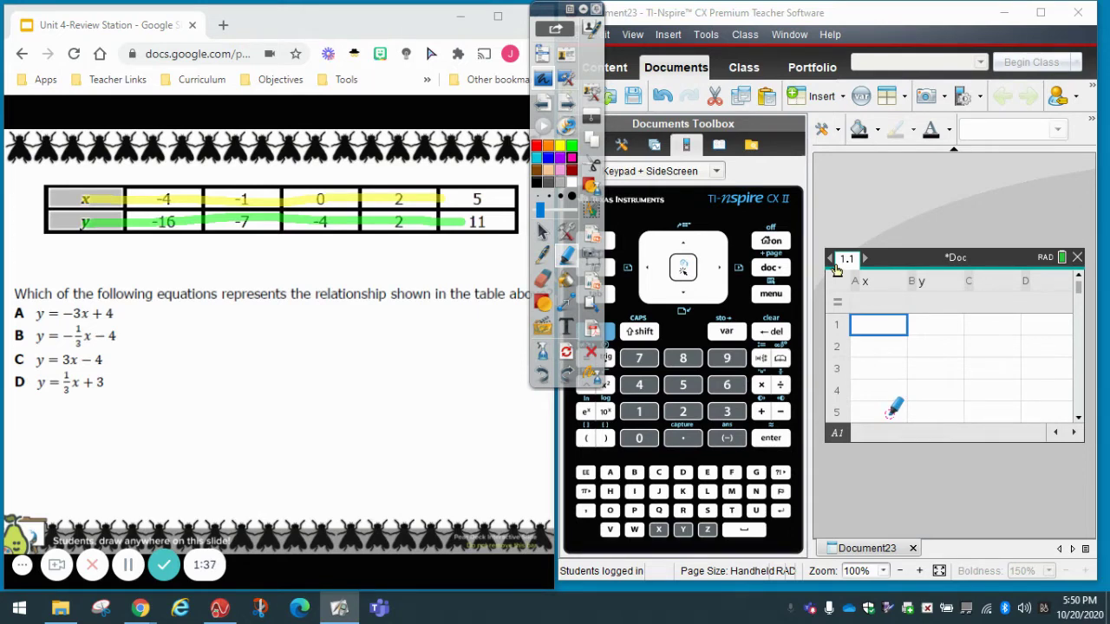
mouse_move(184, 163)
left_mouse_down()
mouse_move(130, 181)
mouse_move(124, 226)
mouse_move(139, 247)
mouse_move(194, 249)
mouse_move(199, 167)
left_mouse_up()
mouse_move(282, 180)
left_mouse_down()
mouse_move(229, 165)
mouse_move(212, 179)
mouse_move(208, 232)
mouse_move(238, 253)
mouse_move(263, 248)
mouse_move(283, 168)
left_mouse_up()
left_click(544, 233)
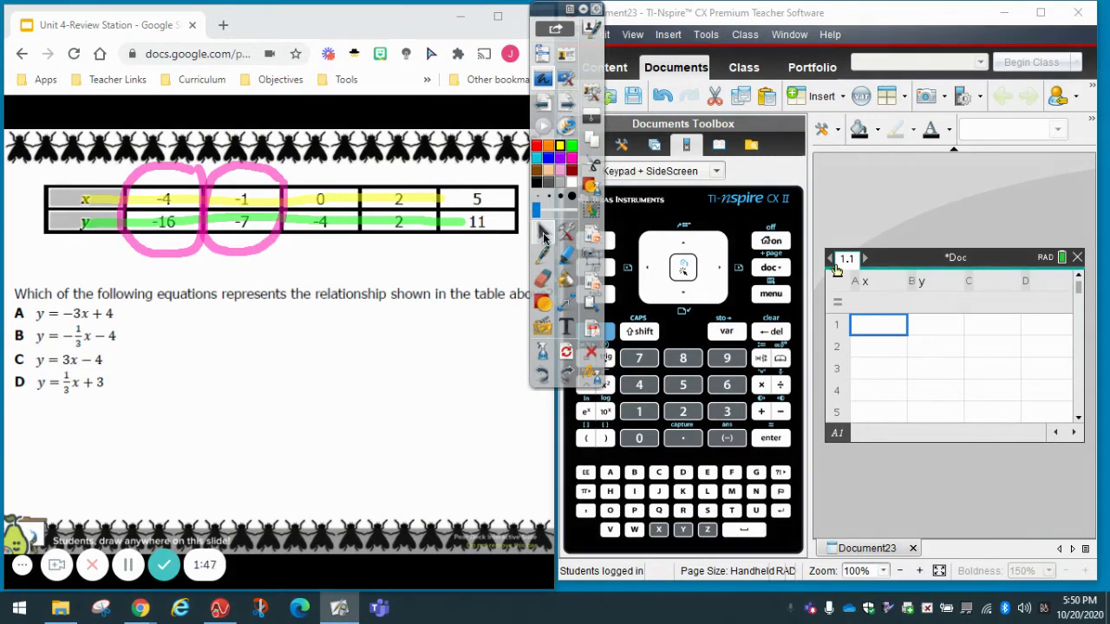
left_click(583, 10)
Enter =-4 in cell A1 and =-1 in cell A2 of the x column
left_click(861, 326)
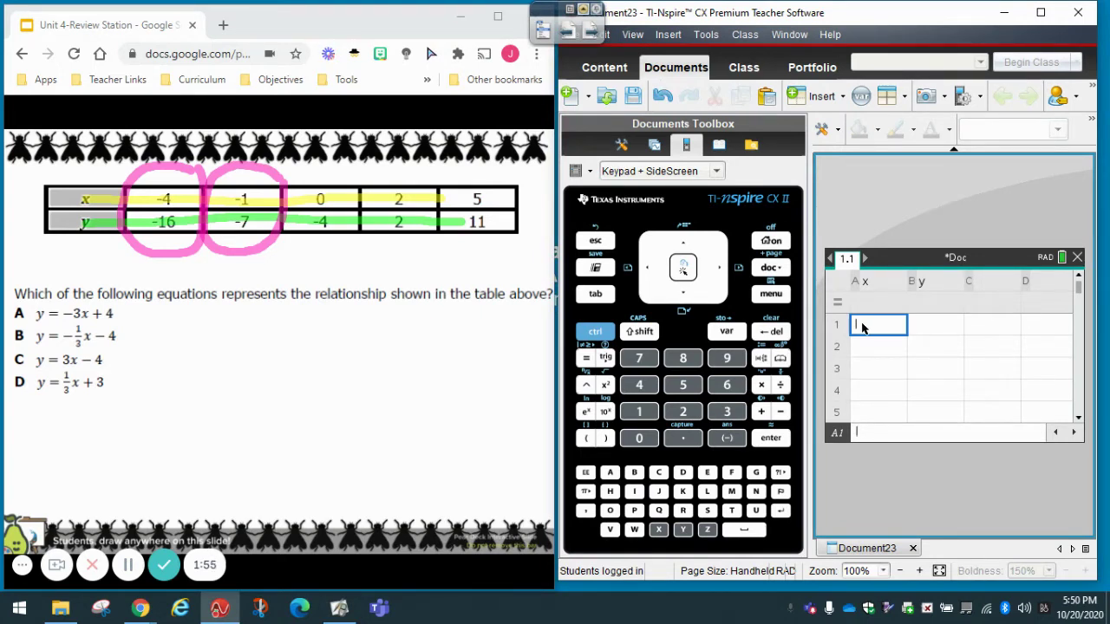
type("=-4")
key("Return")
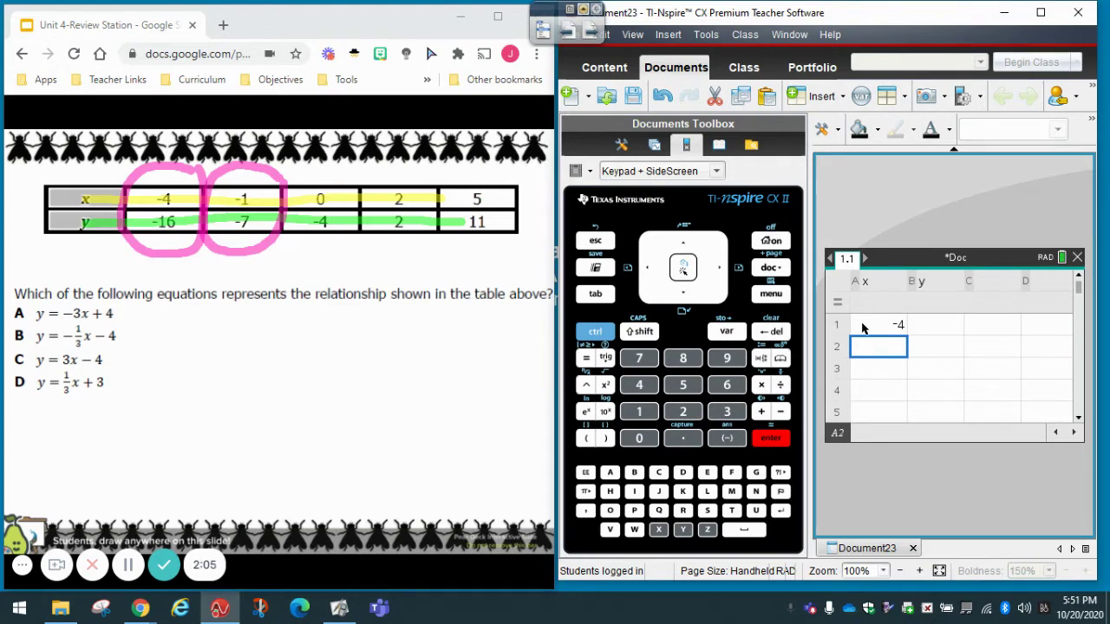
type("=")
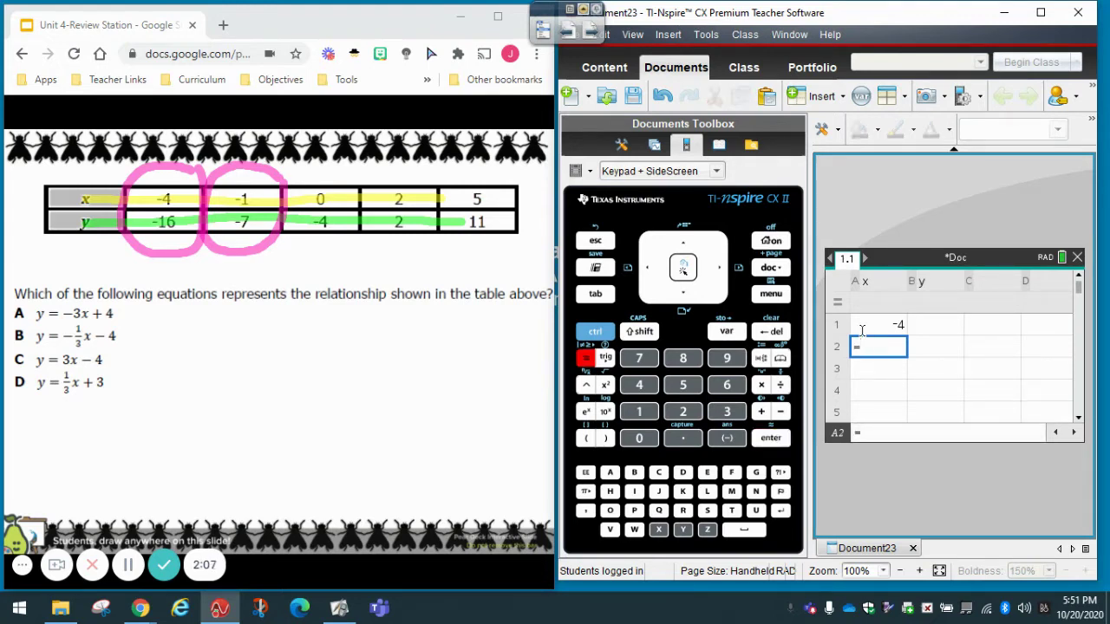
type("-1")
key("Return")
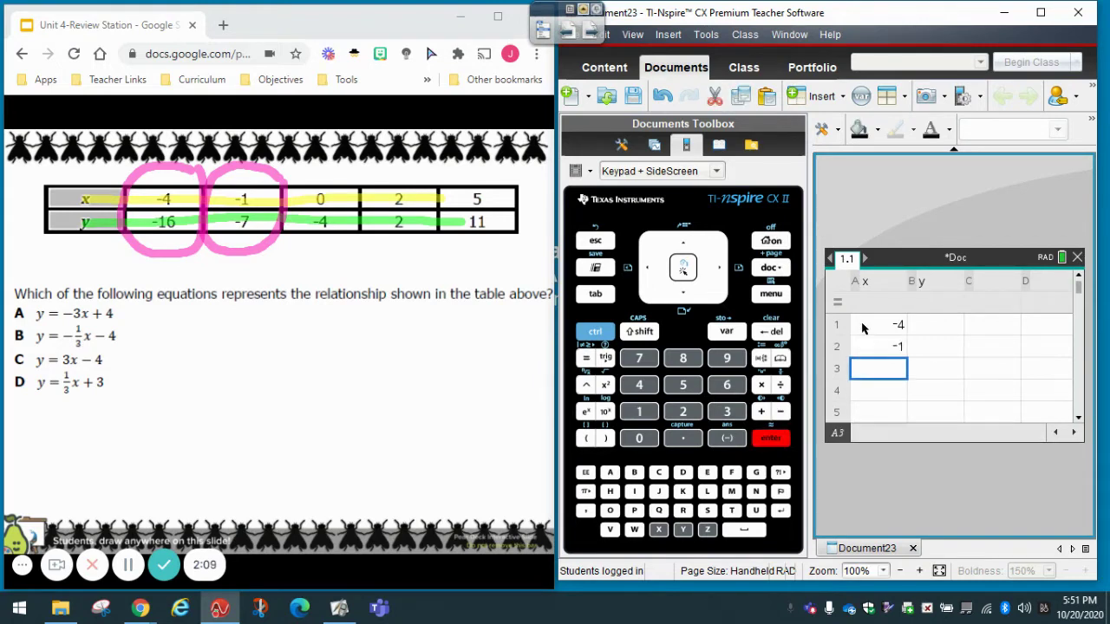
Enter =-16 in cell B1 and =-7 in cell B2 of the y column
key("Right")
key("Up")
key("Up")
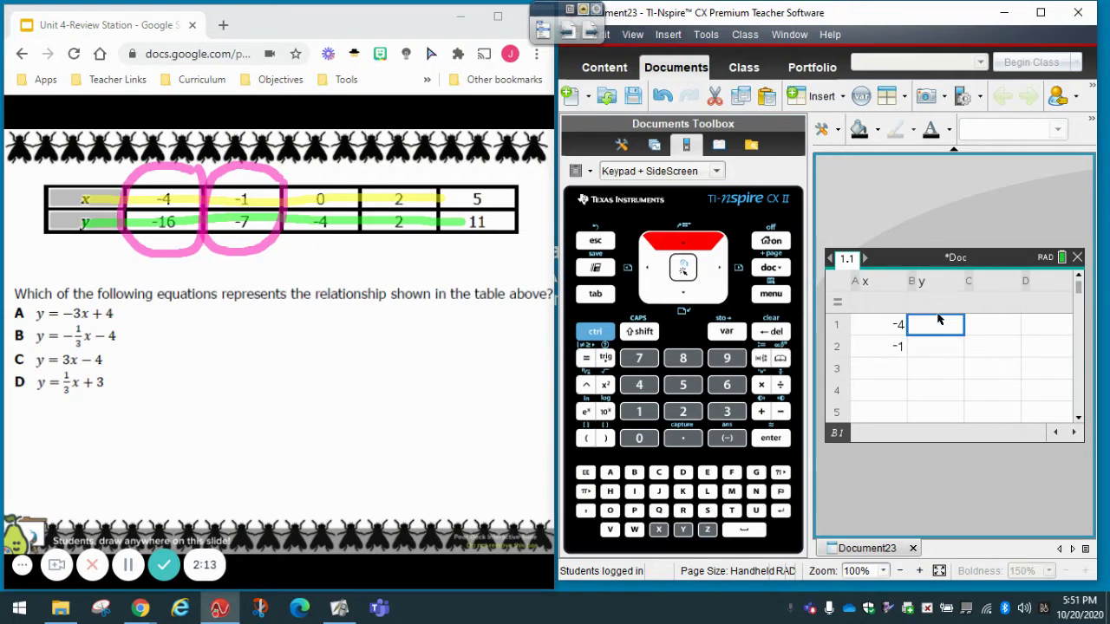
type("=-1")
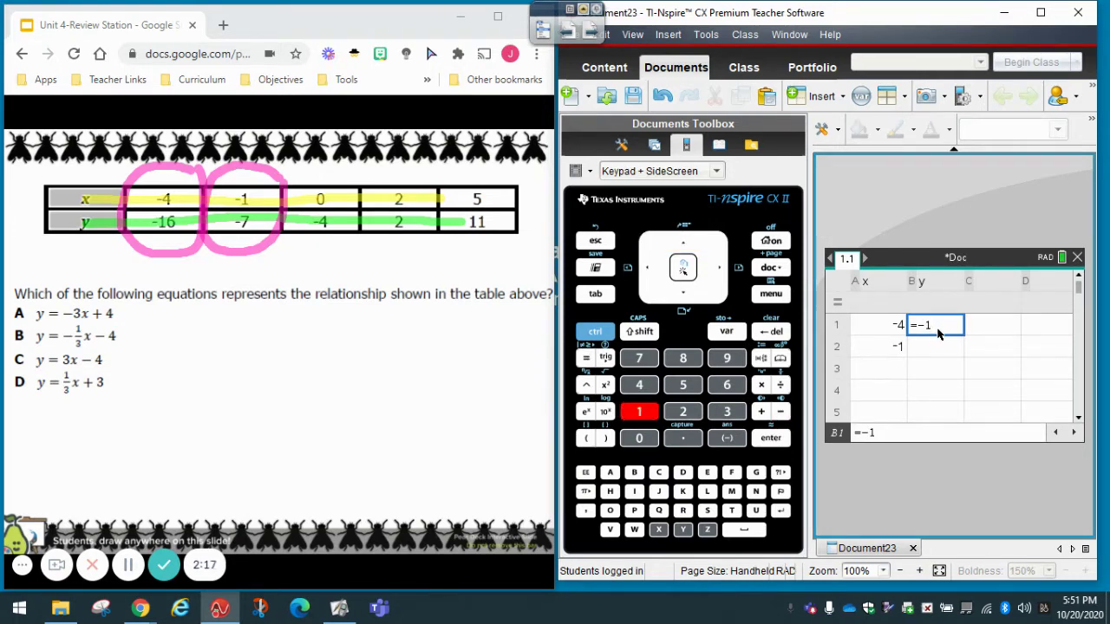
type("6")
key("Return")
type("=-7")
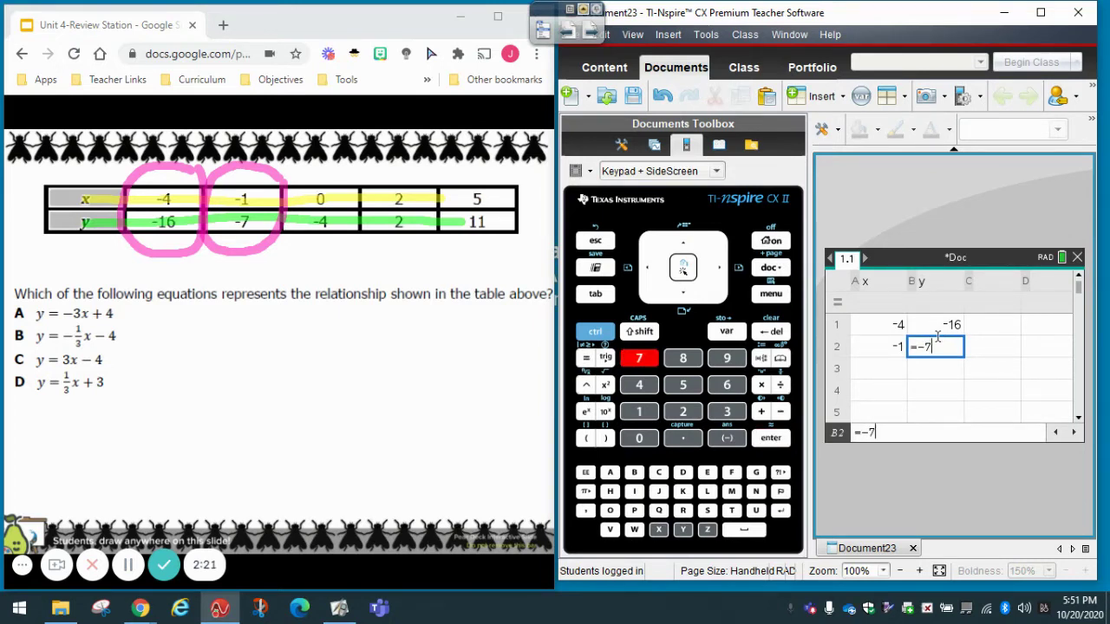
key("Return")
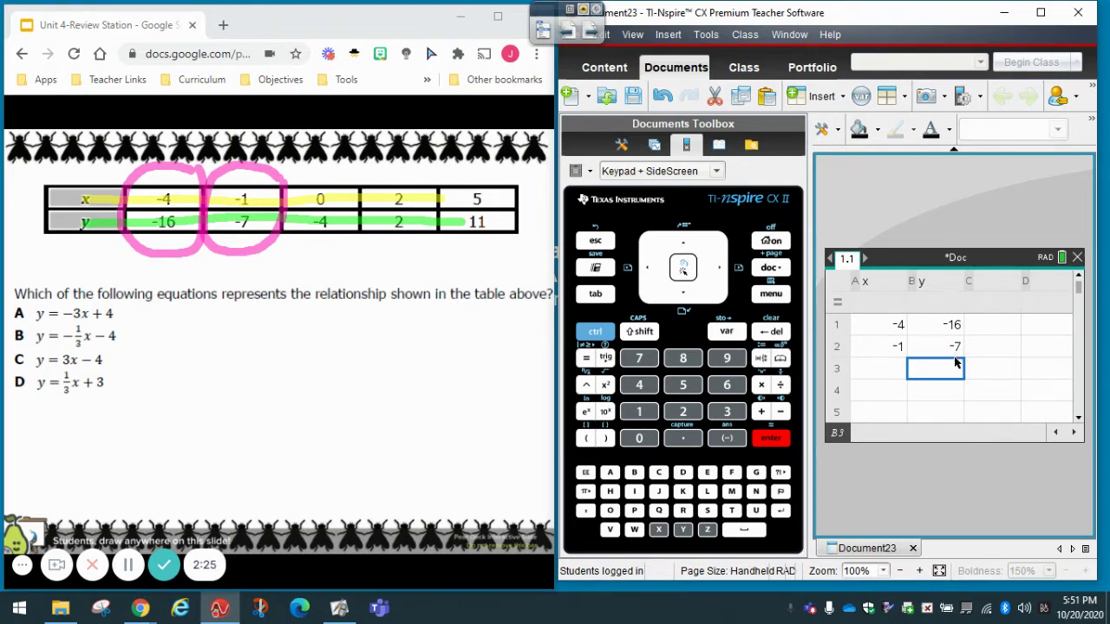
Add a Data & Statistics page to the document
left_click(596, 333)
left_click(770, 269)
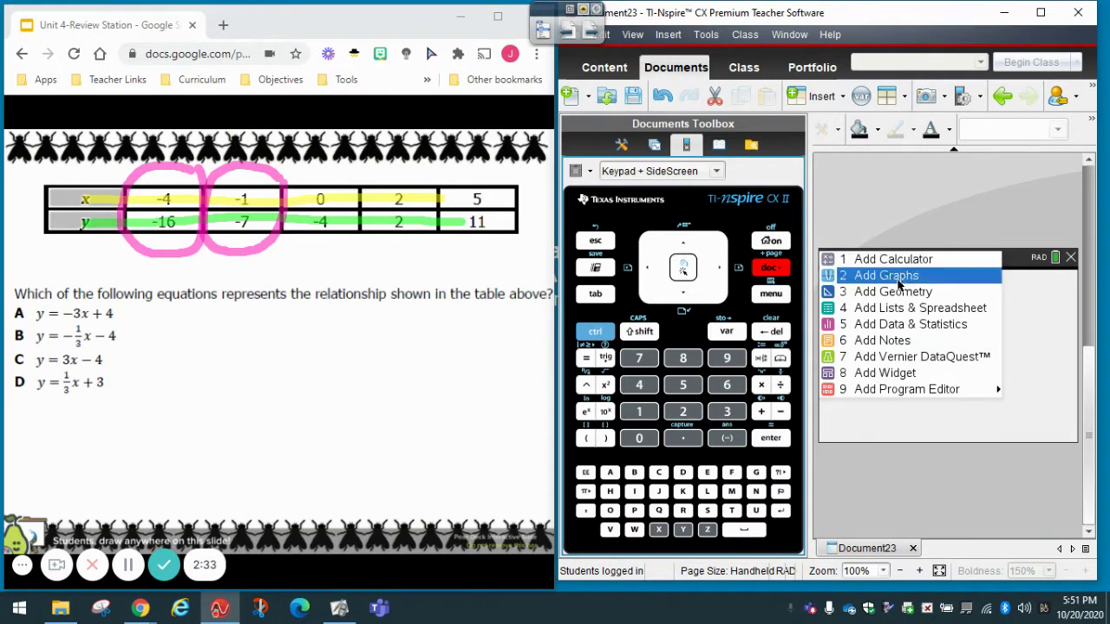
left_click(898, 332)
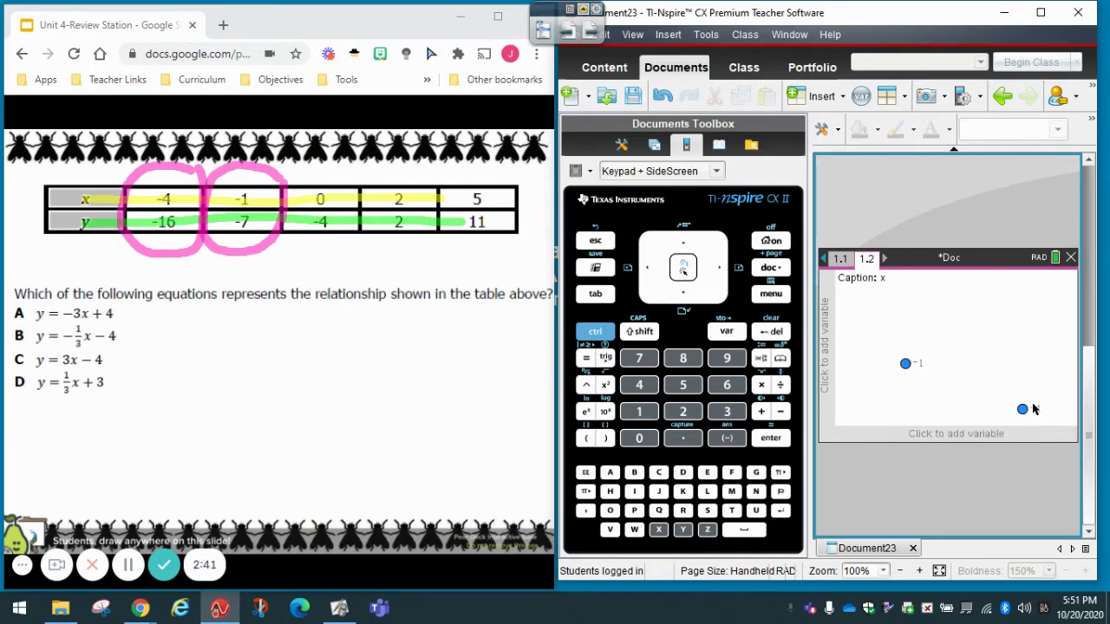
Assign variable x to the plot's horizontal axis and variable y to its vertical axis
left_click(595, 296)
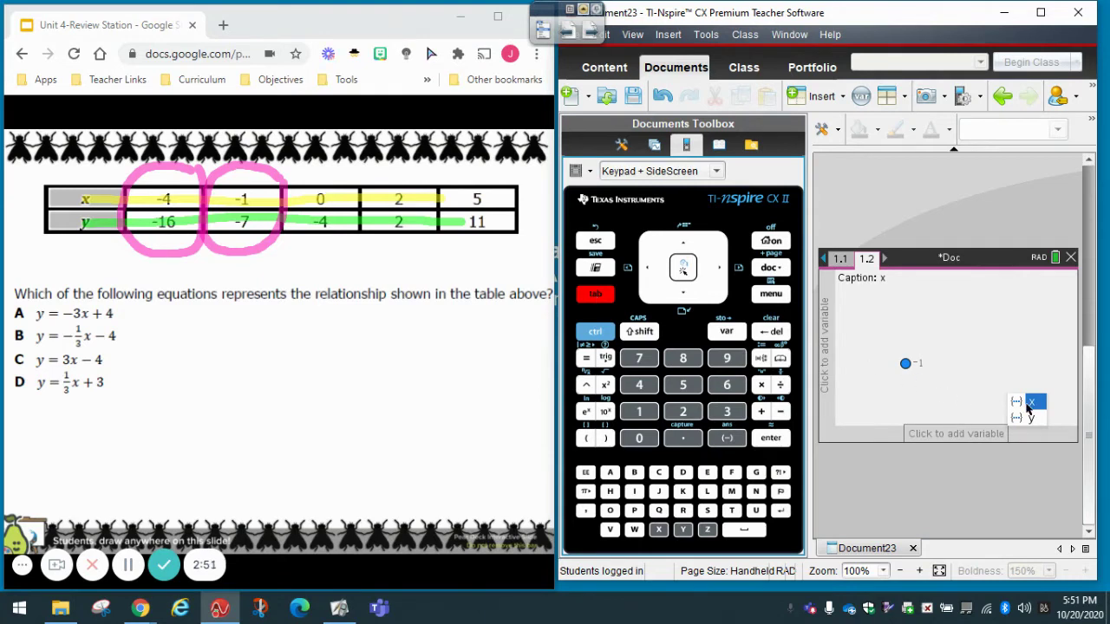
left_click(1037, 404)
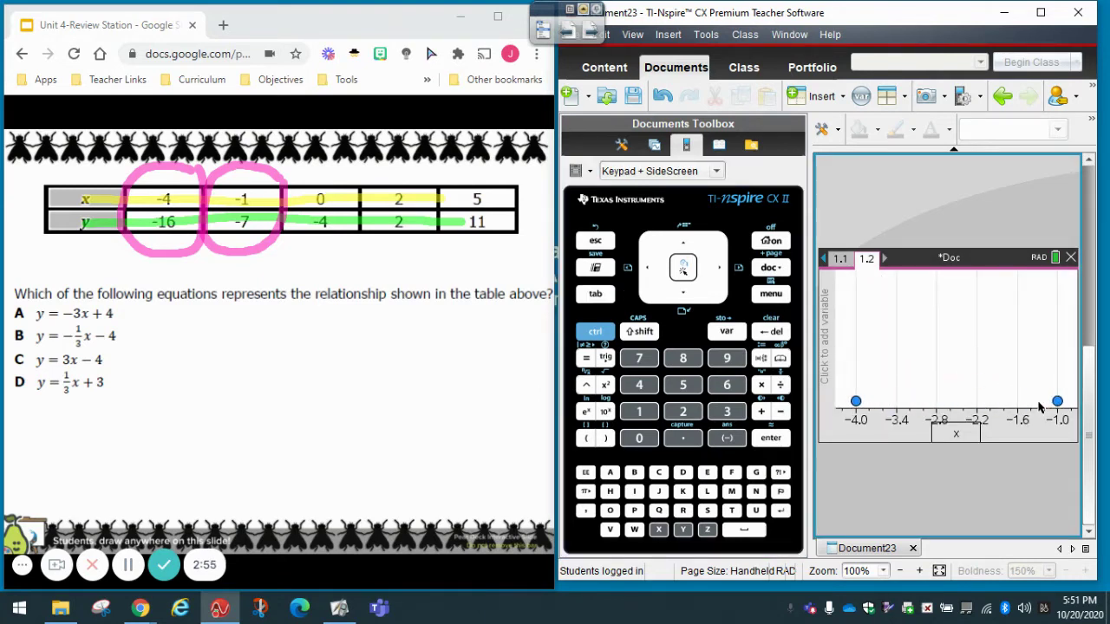
left_click(606, 298)
left_click(606, 298)
left_click(871, 314)
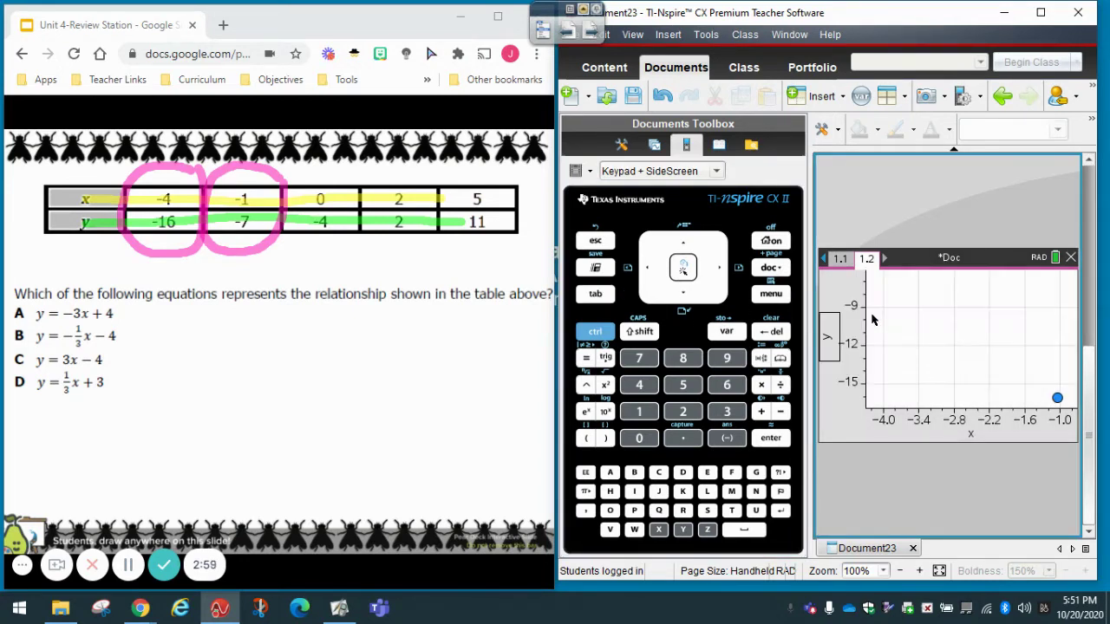
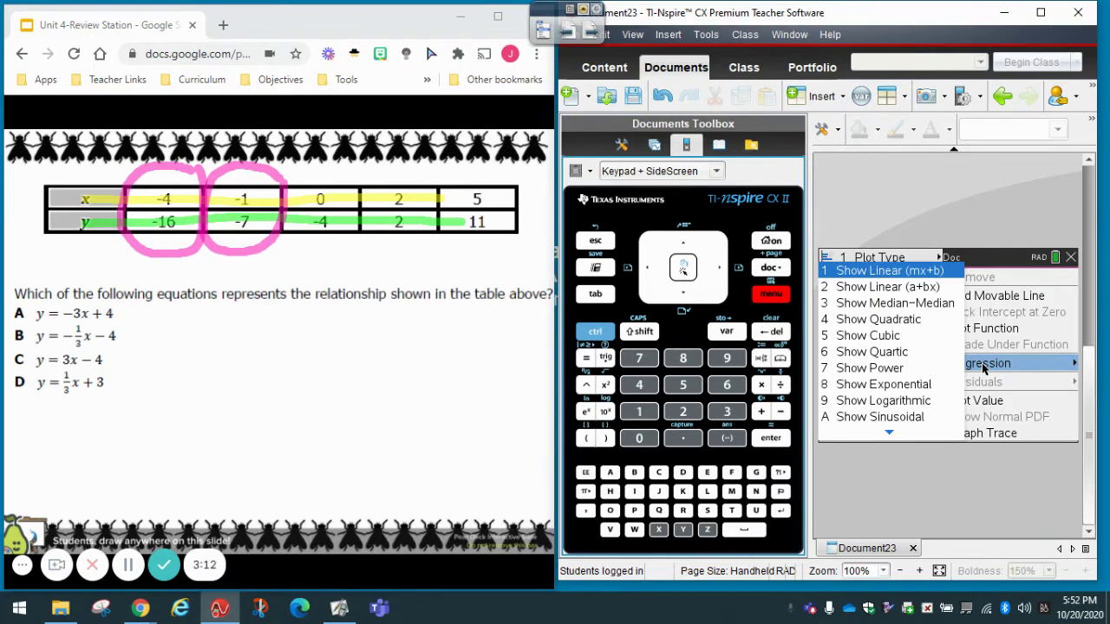
Show the linear (mx+b) regression for the two plotted points
left_click(929, 273)
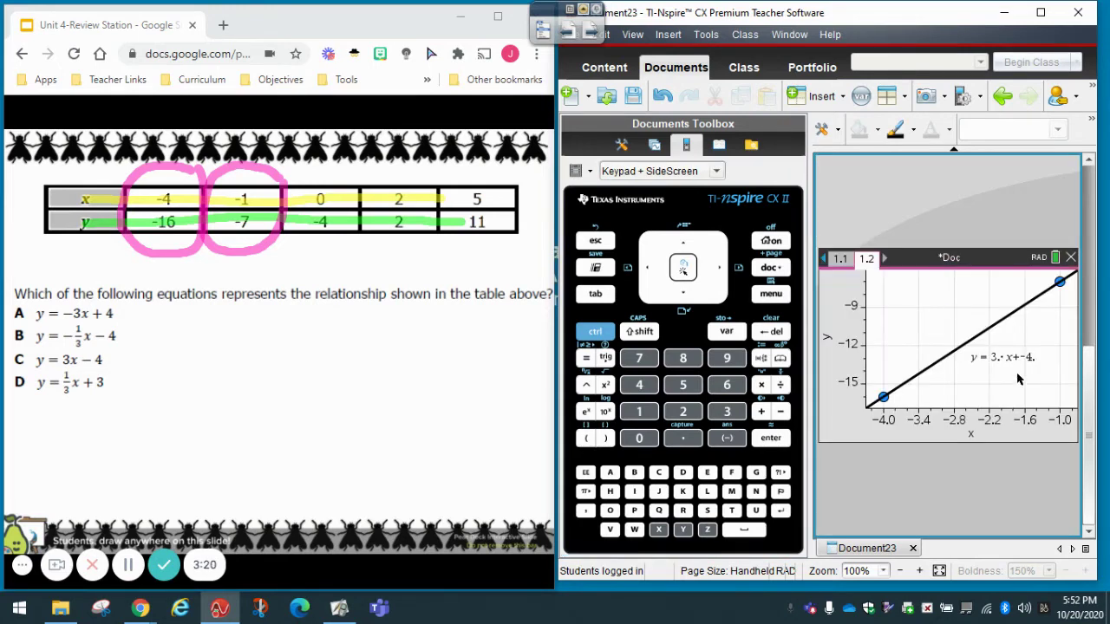
Handwrite y = 3·x + -4 beside the answer choices with the magenta pen, and its simplified form y = 3x - 4 below
left_click(591, 29)
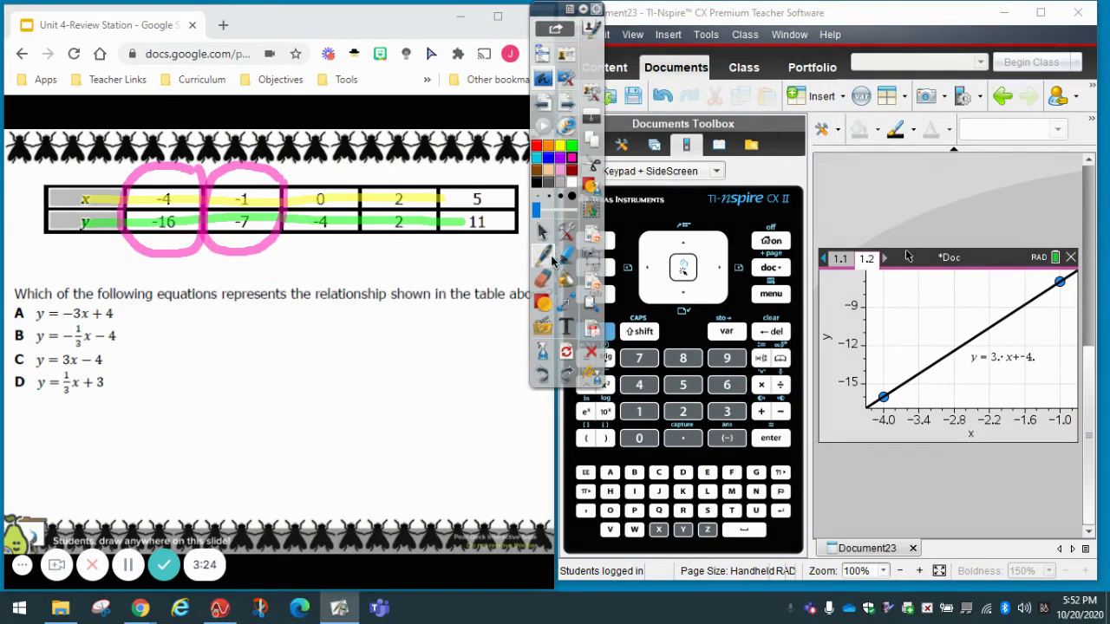
left_click(542, 254)
mouse_move(246, 340)
left_mouse_down()
mouse_move(249, 366)
mouse_move(269, 337)
mouse_move(278, 350)
mouse_move(317, 328)
mouse_move(299, 363)
left_mouse_up()
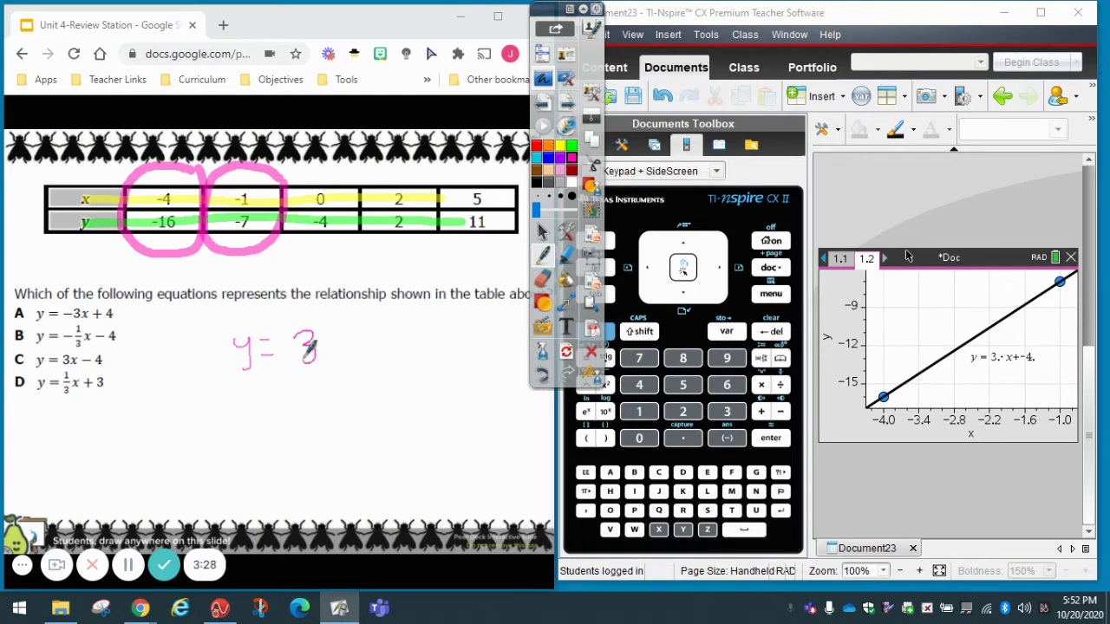
mouse_move(344, 322)
left_mouse_down()
mouse_move(372, 356)
mouse_move(341, 355)
left_mouse_up()
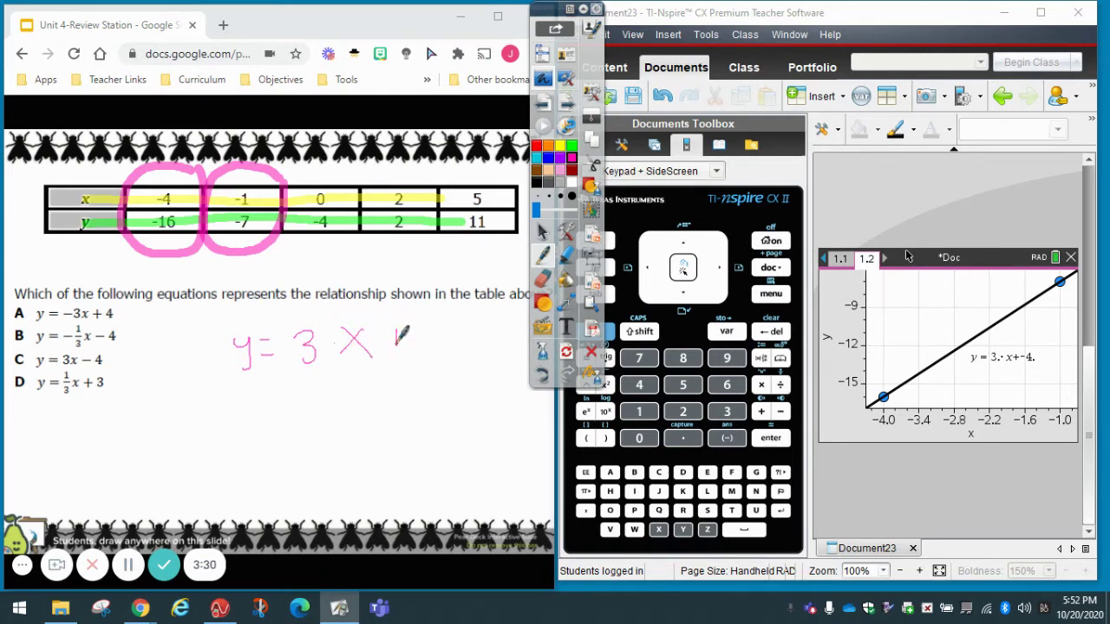
mouse_move(393, 328)
left_mouse_down()
mouse_move(392, 347)
mouse_move(427, 329)
mouse_move(450, 338)
mouse_move(446, 350)
left_mouse_up()
left_click_drag(235, 400, 245, 411)
mouse_move(254, 399)
left_mouse_down()
mouse_move(242, 431)
mouse_move(278, 394)
mouse_move(279, 405)
mouse_move(319, 394)
mouse_move(351, 416)
mouse_move(335, 418)
mouse_move(390, 399)
mouse_move(416, 407)
mouse_move(413, 418)
left_mouse_up()
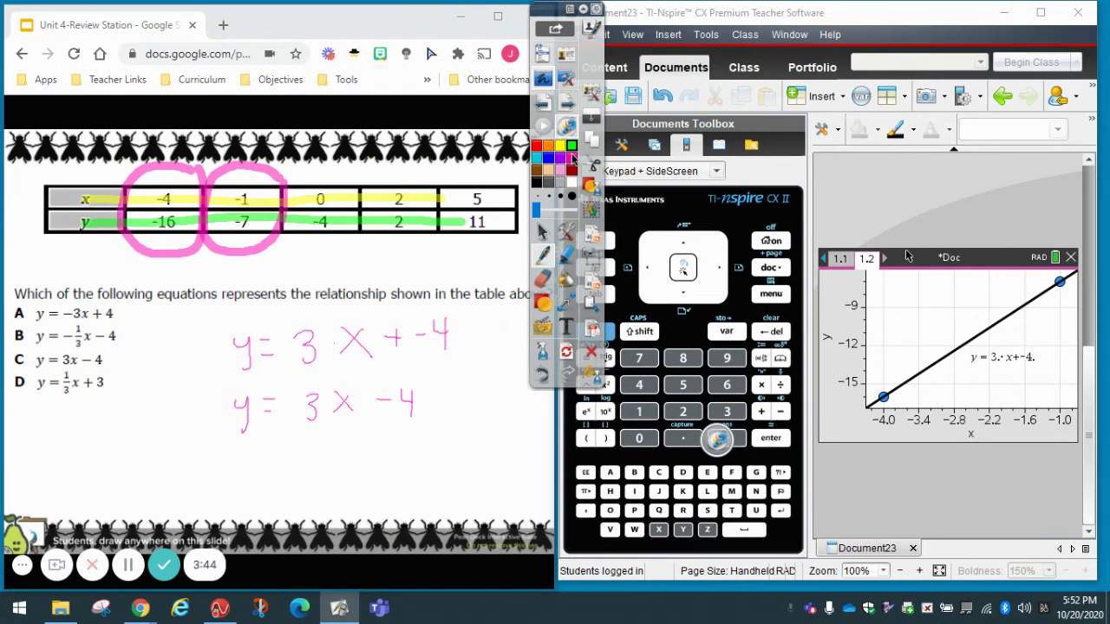
Circle -4 in both handwritten equations in green and label the lower one "y-int" with an arrow
left_click(717, 440)
mouse_move(464, 310)
left_mouse_down()
mouse_move(417, 326)
mouse_move(419, 349)
mouse_move(462, 341)
mouse_move(462, 312)
left_mouse_up()
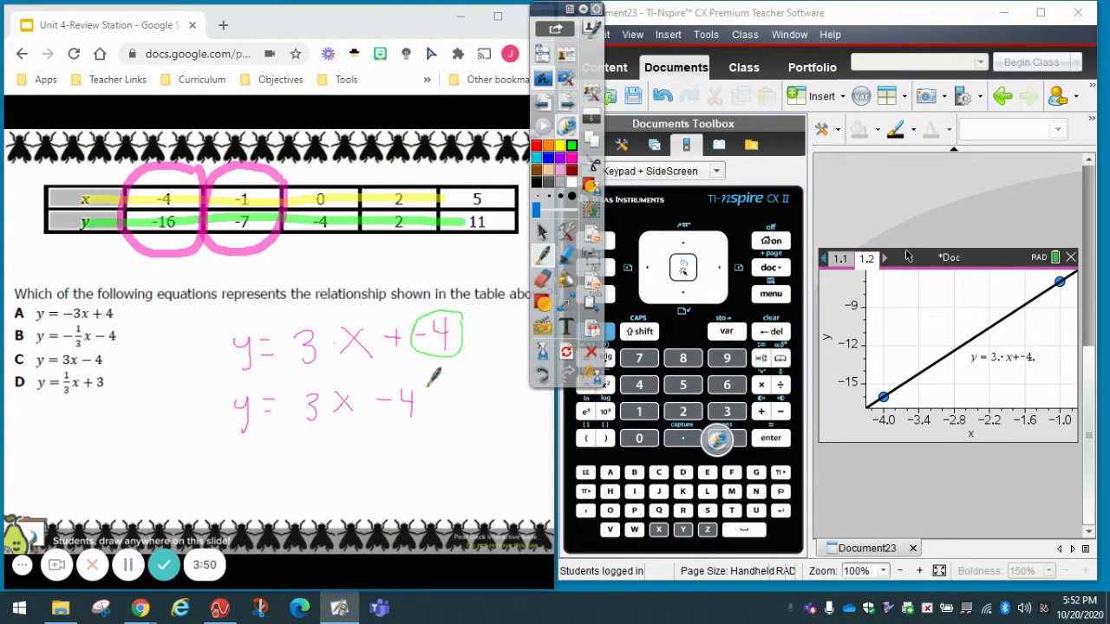
mouse_move(399, 379)
left_mouse_down()
mouse_move(368, 415)
mouse_move(393, 433)
mouse_move(428, 421)
mouse_move(439, 379)
left_mouse_up()
mouse_move(416, 444)
left_mouse_down()
mouse_move(443, 458)
mouse_move(482, 454)
mouse_move(498, 425)
mouse_move(496, 453)
left_mouse_up()
left_click_drag(489, 439, 506, 434)
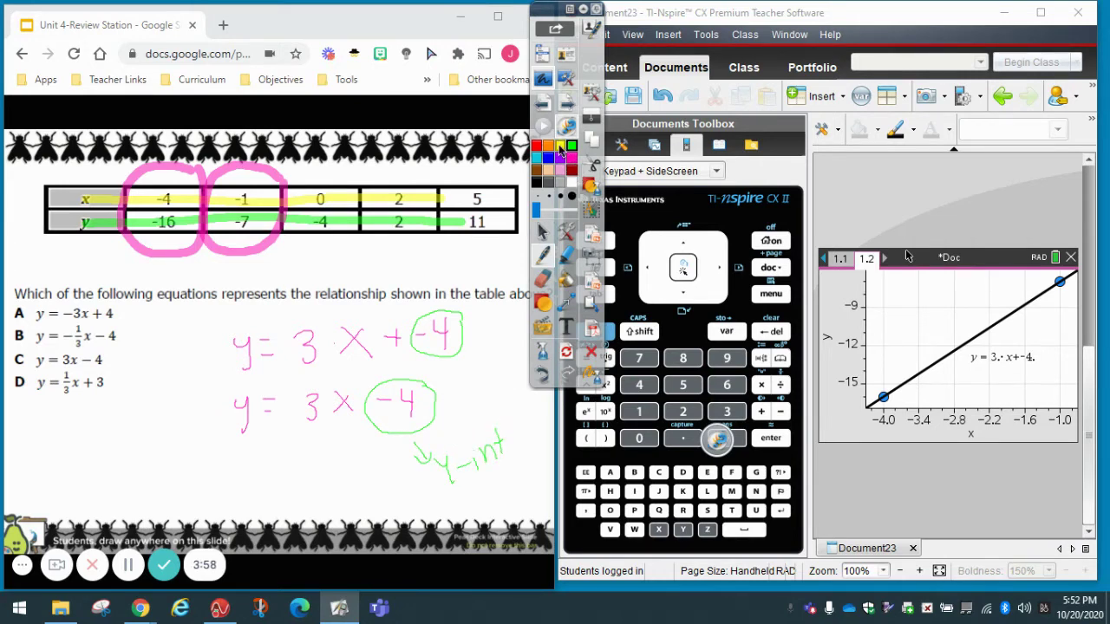
Box the 3 in the lower handwritten equation in orange and label it "slope" with an arrow
left_click(548, 147)
mouse_move(294, 383)
left_mouse_down()
mouse_move(291, 423)
mouse_move(323, 432)
mouse_move(326, 383)
mouse_move(293, 382)
left_mouse_up()
mouse_move(310, 439)
left_mouse_down()
mouse_move(300, 472)
mouse_move(314, 461)
mouse_move(322, 473)
mouse_move(359, 468)
left_mouse_up()
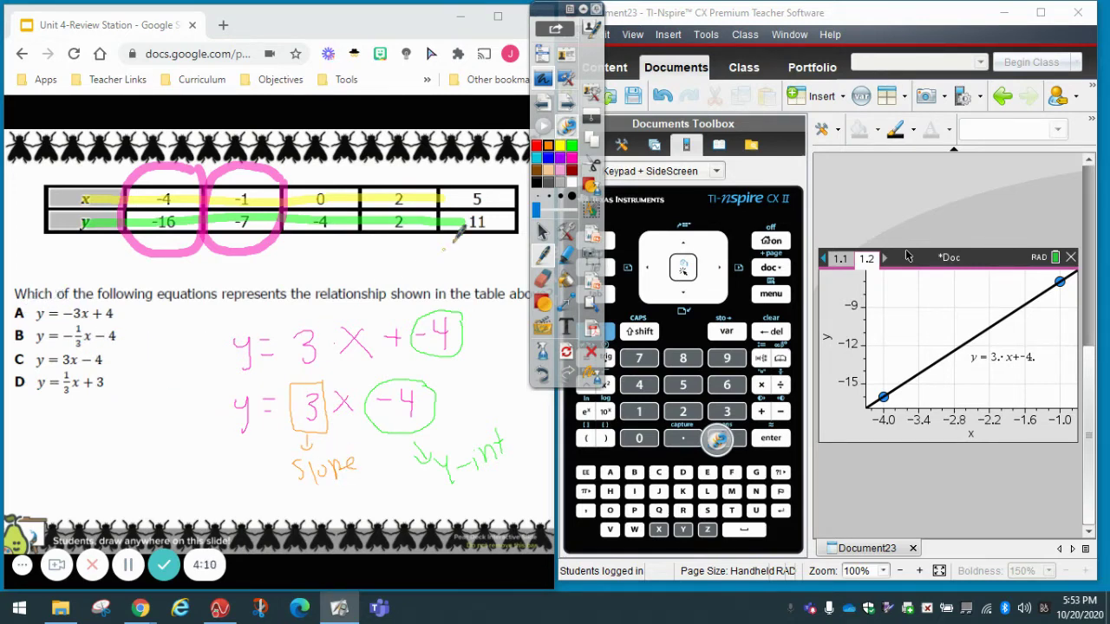
Circle answer choice C, y = 3x - 4, with the pink highlighter
left_click(565, 253)
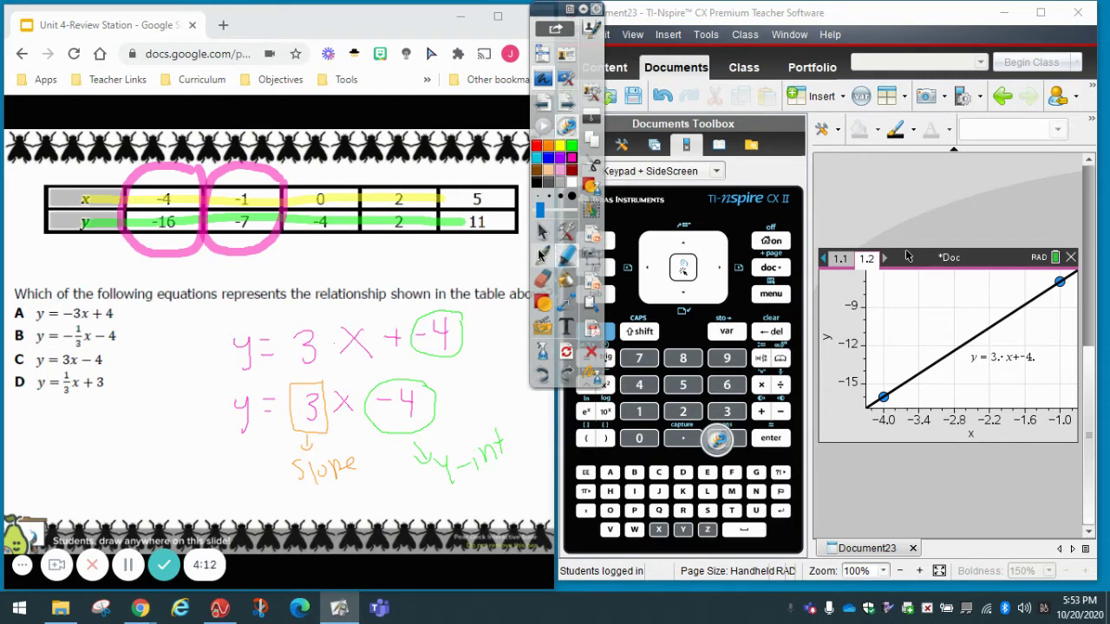
mouse_move(33, 350)
left_mouse_down()
mouse_move(7, 356)
mouse_move(85, 364)
mouse_move(130, 342)
mouse_move(39, 334)
mouse_move(16, 350)
left_mouse_up()
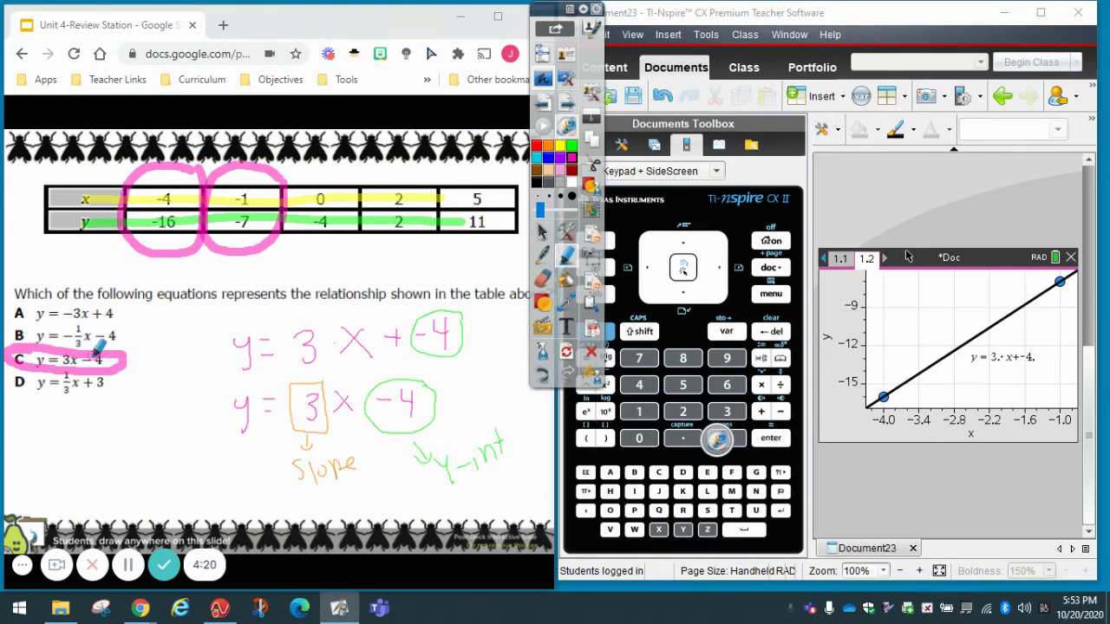
Clear all annotations from the slide and return to the selection pointer
left_click(543, 351)
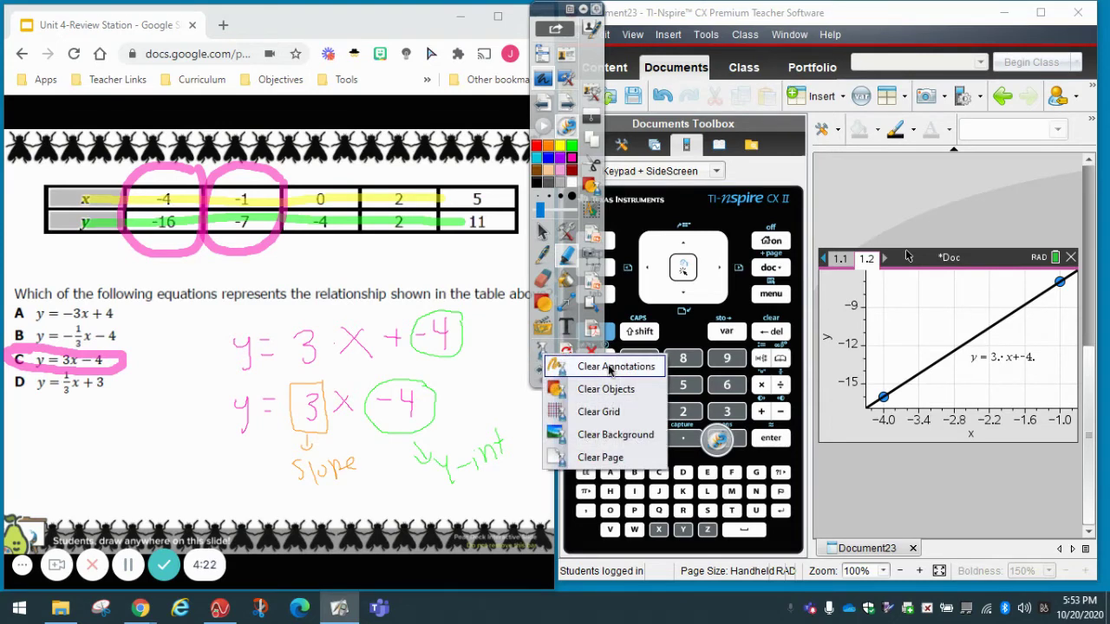
left_click(607, 368)
left_click(542, 233)
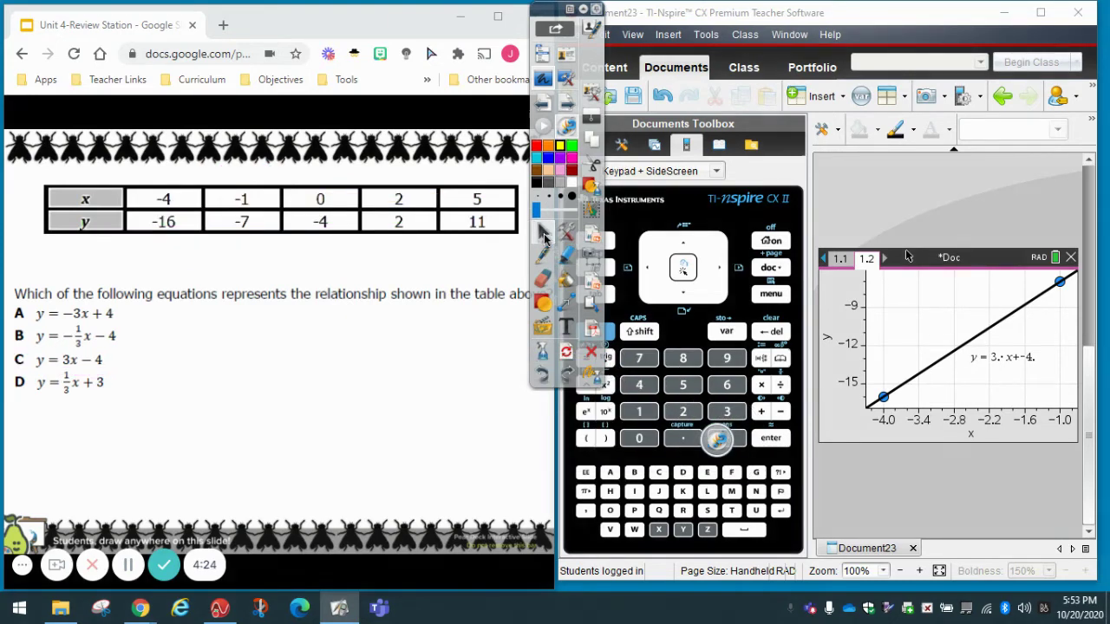
Go to slide 18 of the Google Slides presentation
left_click(248, 523)
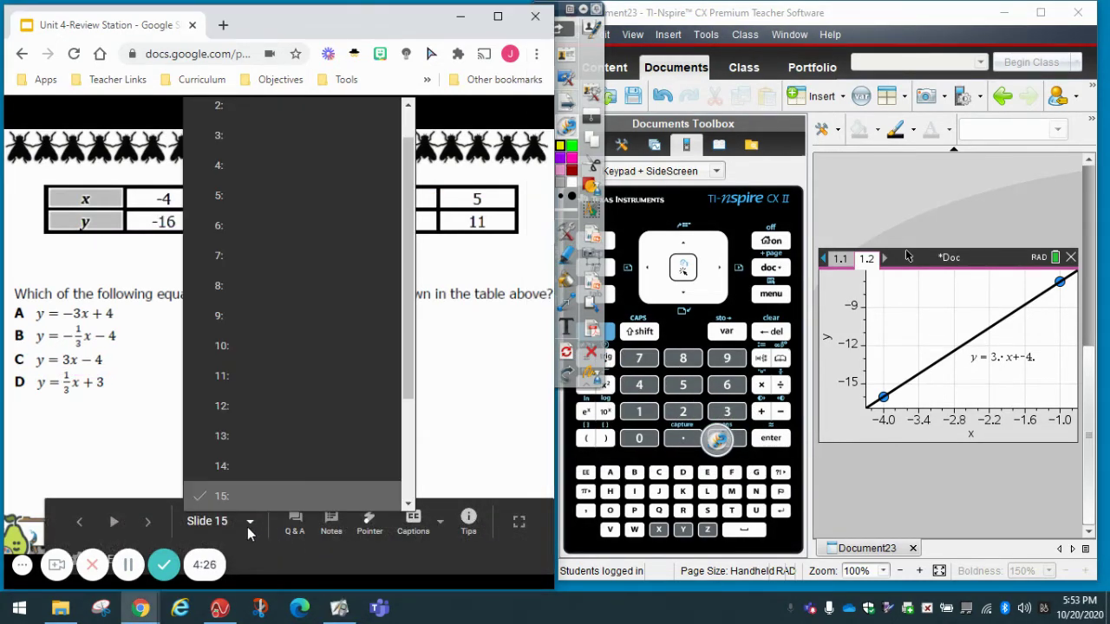
scroll(273, 486, "down", 2)
left_click(270, 444)
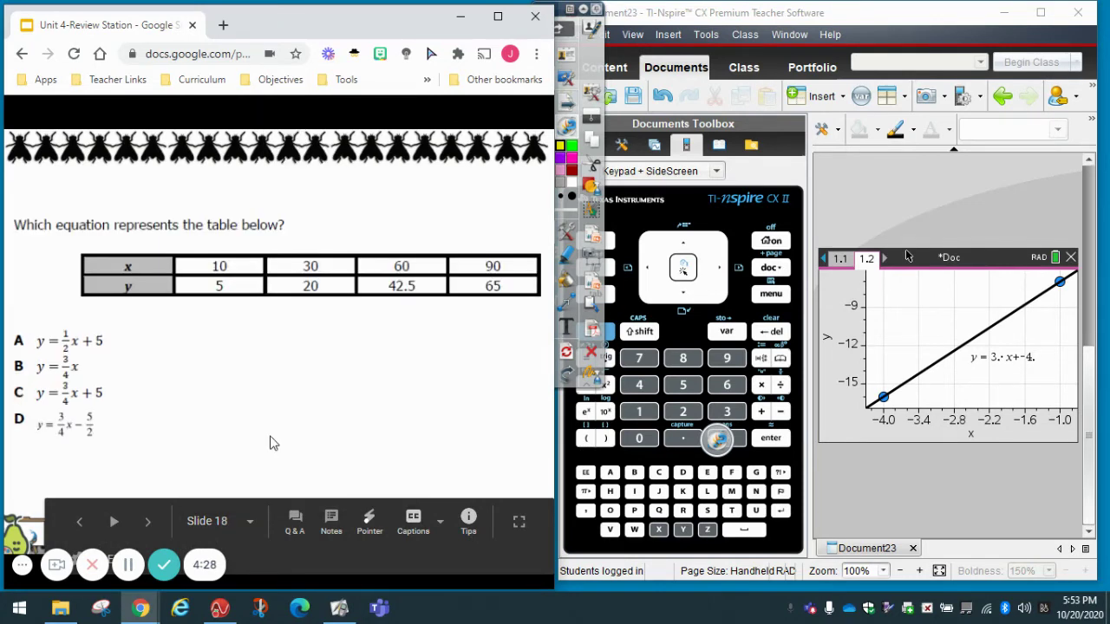
Dismiss the floating round widget over the calculator keypad and collapse the annotation toolbar
left_click(564, 10)
left_click(718, 440)
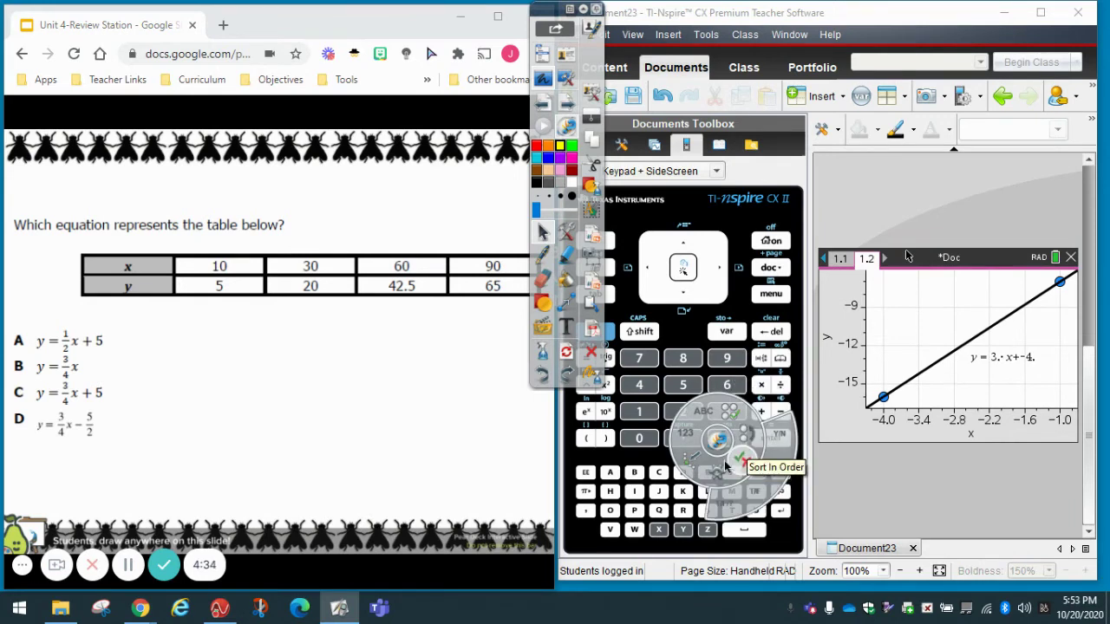
left_click(128, 565)
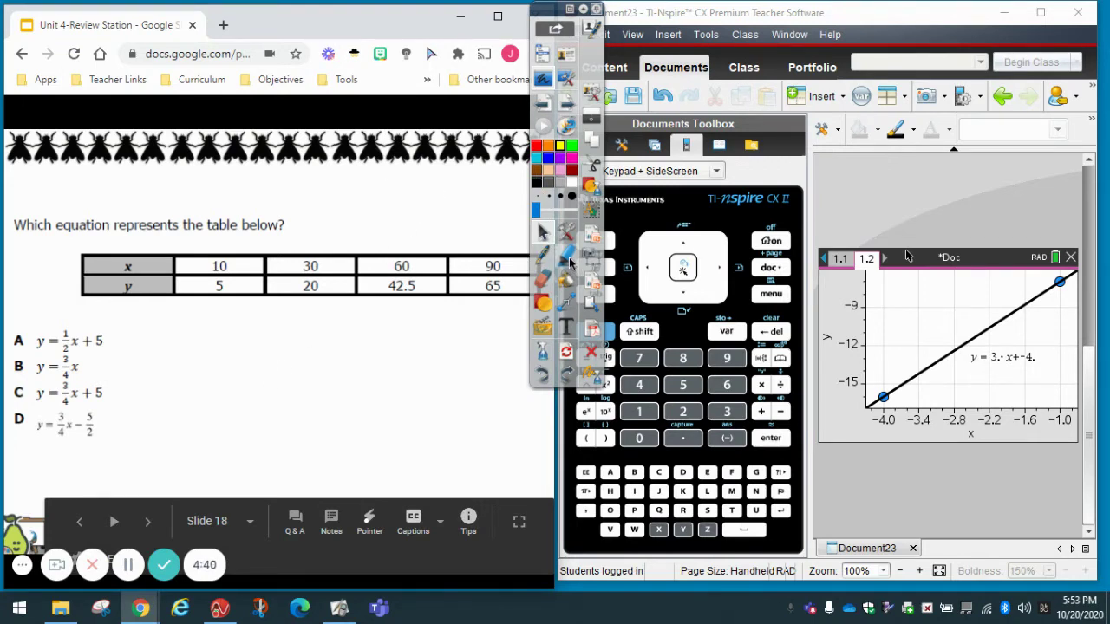
left_click(583, 11)
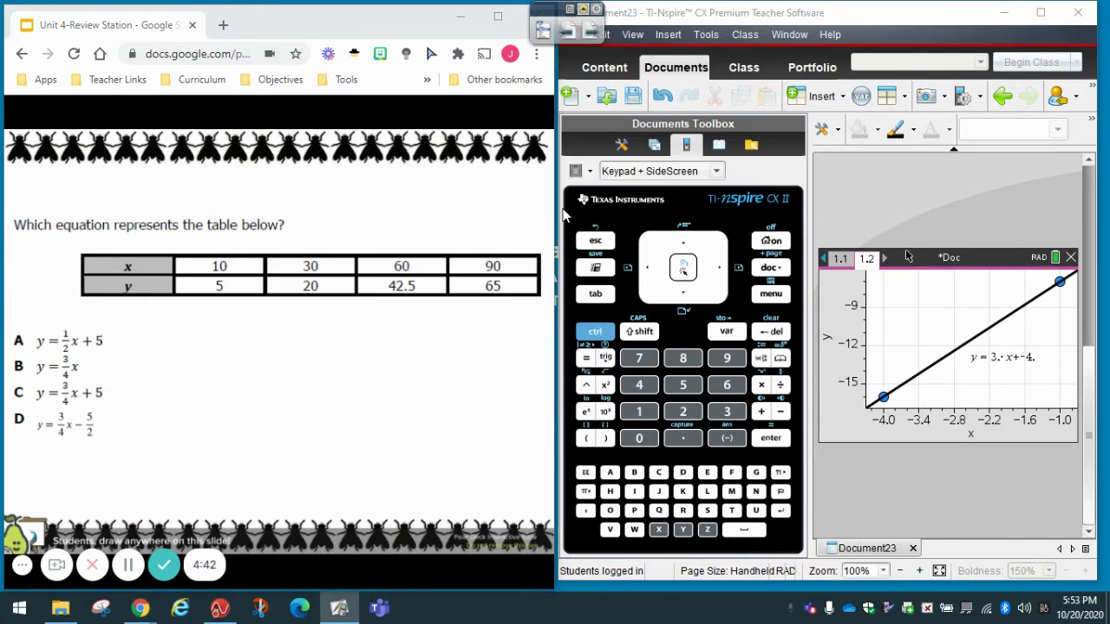
Insert a new problem in the TI-Nspire document with a Lists & Spreadsheet page
left_click(771, 269)
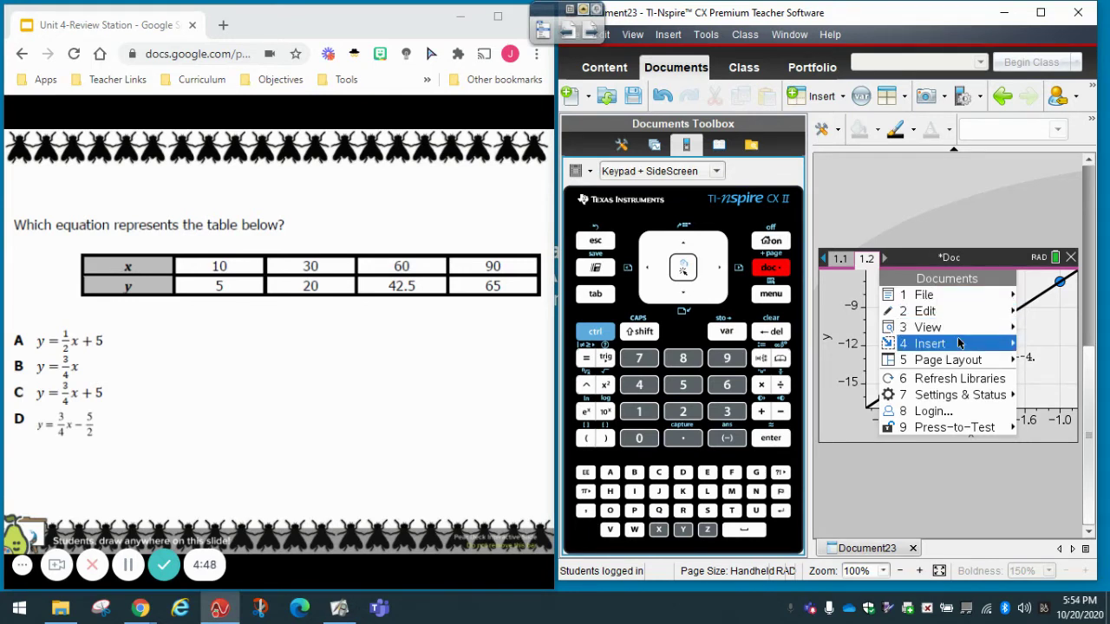
mouse_move(959, 345)
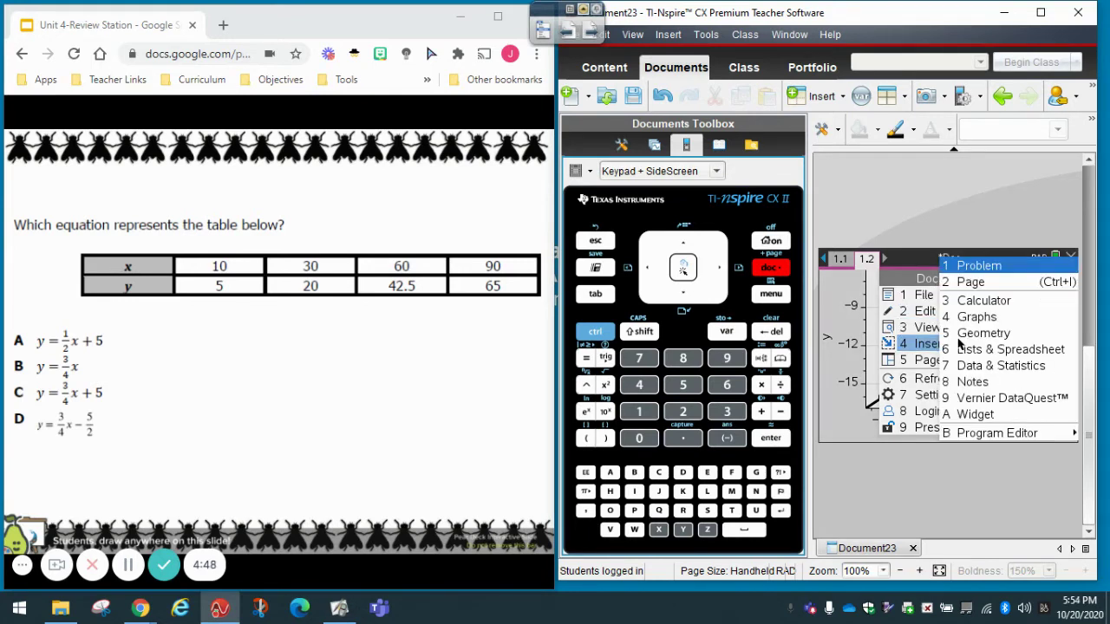
left_click(975, 268)
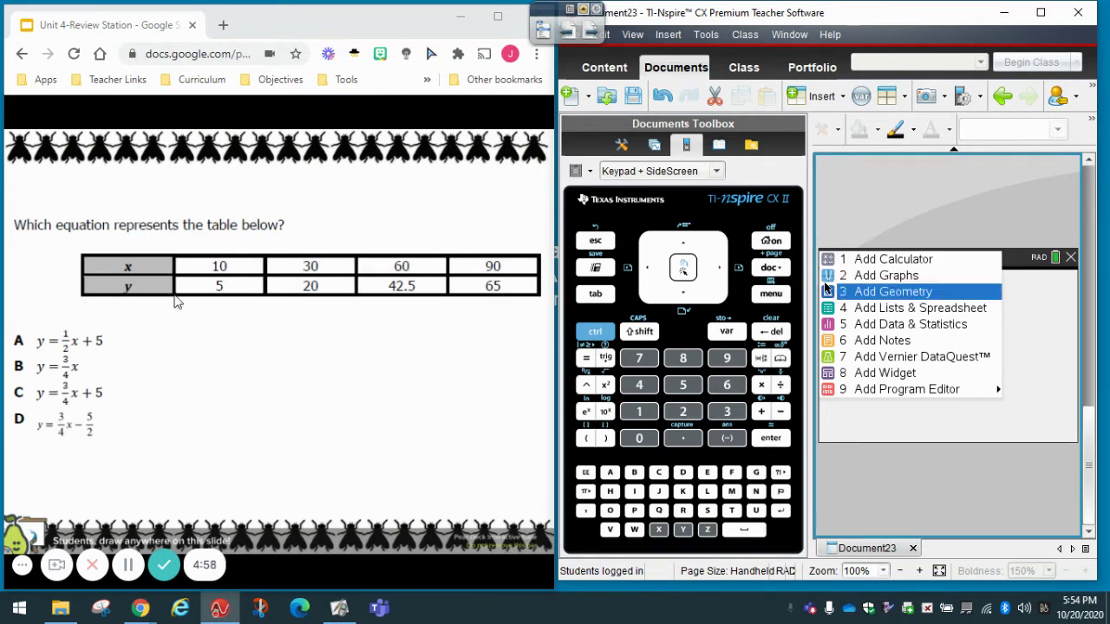
left_click(692, 299)
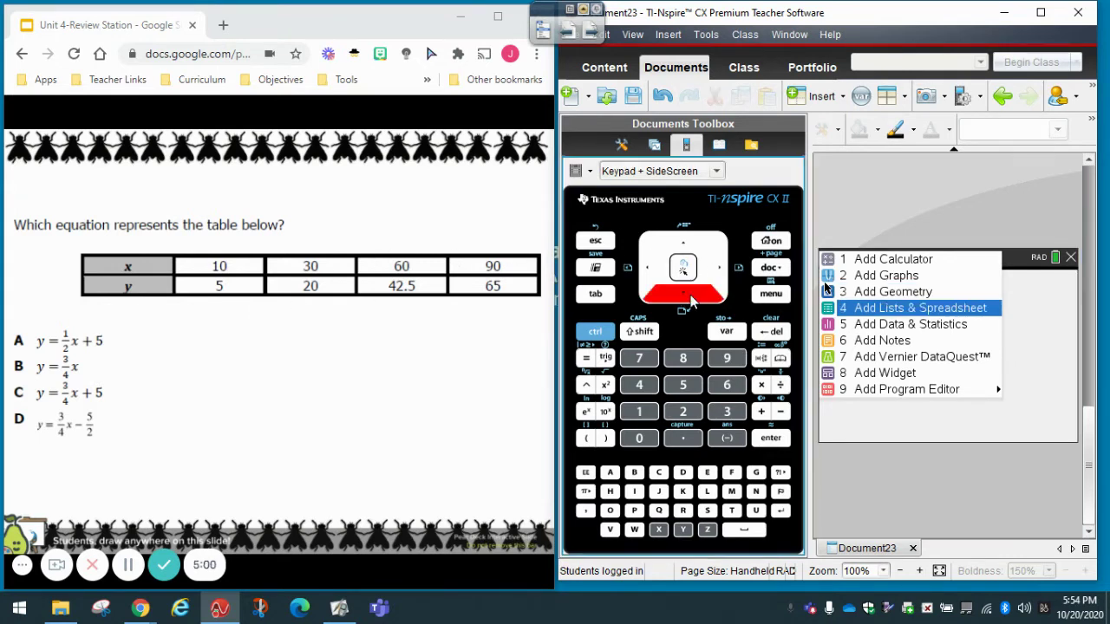
left_click(890, 310)
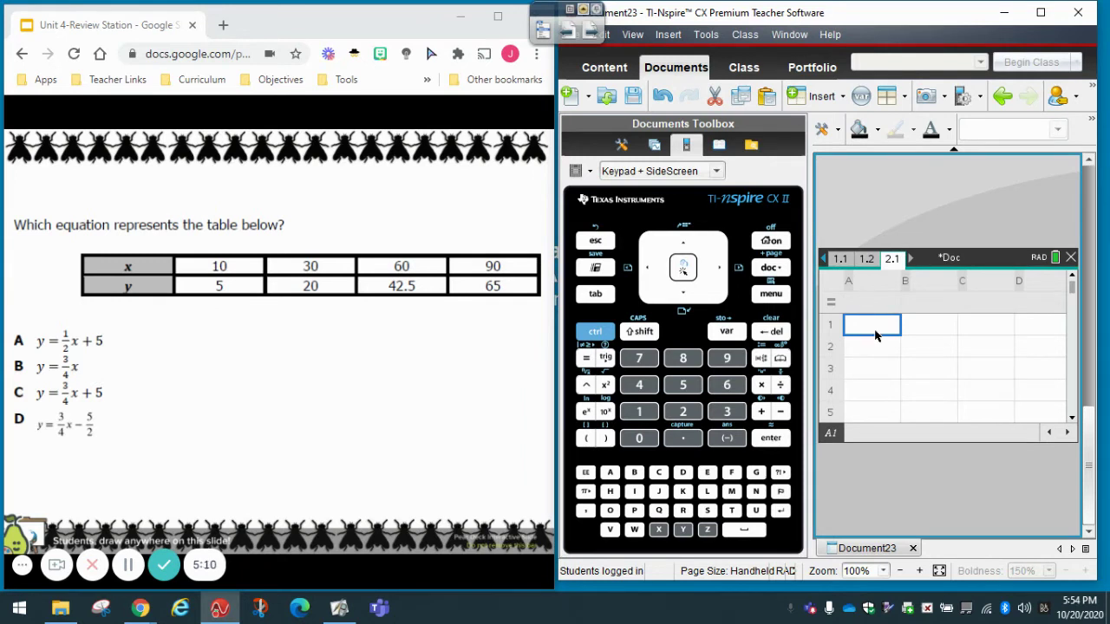
Name spreadsheet column A x and column B y, and make A1 the active cell
key("Up")
type("x")
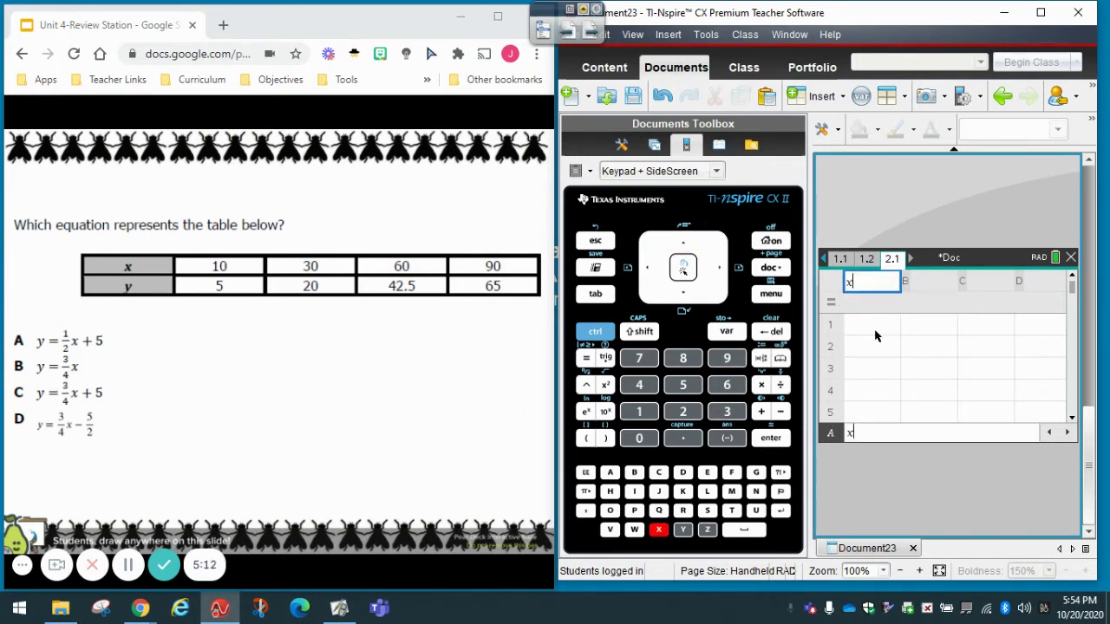
key("Return")
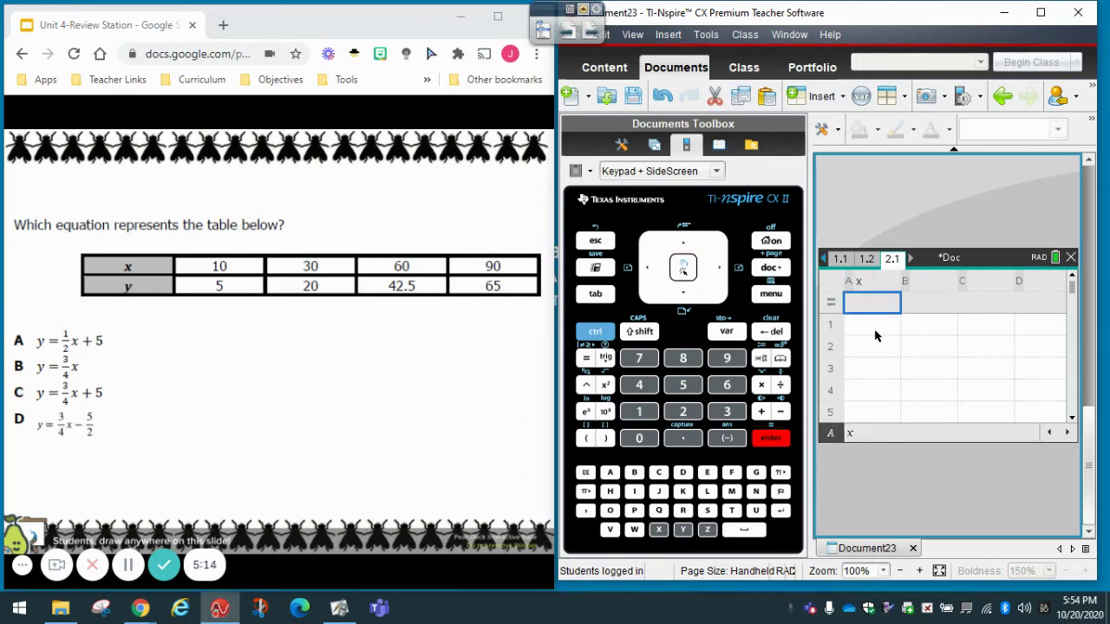
key("Right")
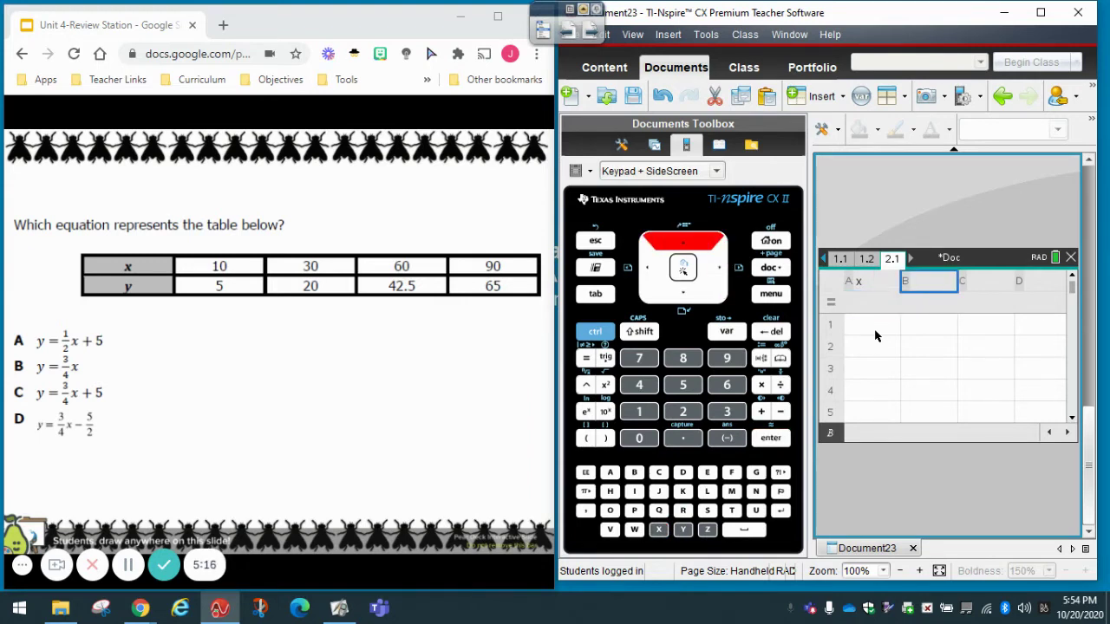
type("y")
key("Return")
key("Down")
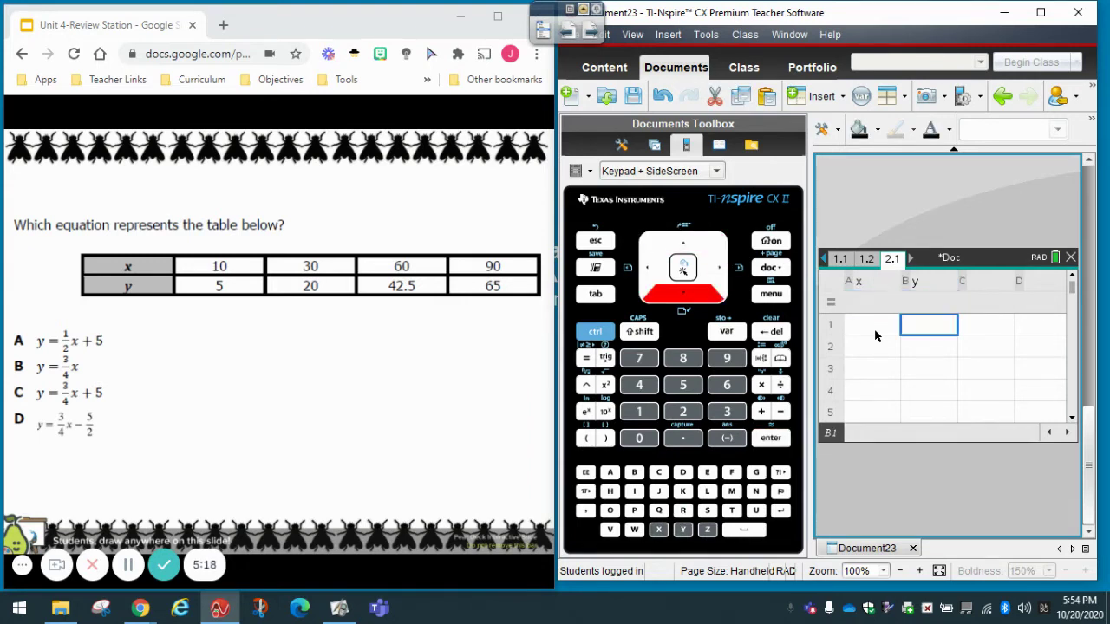
key("Left")
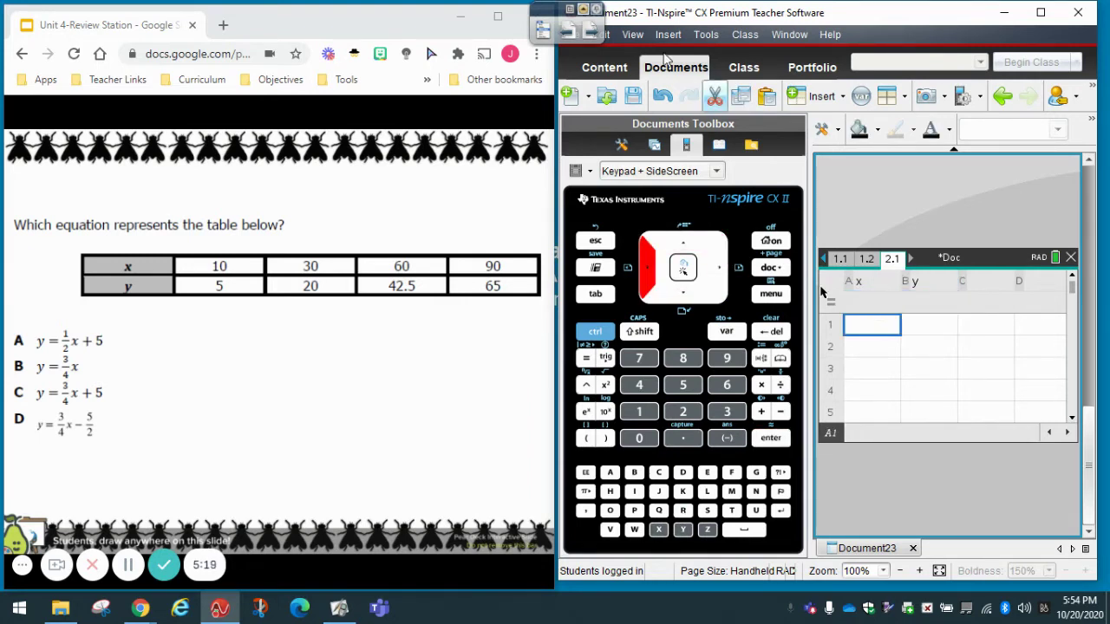
Highlight the slide table's x row in pink and its y row in yellow
left_click(583, 9)
left_click(569, 252)
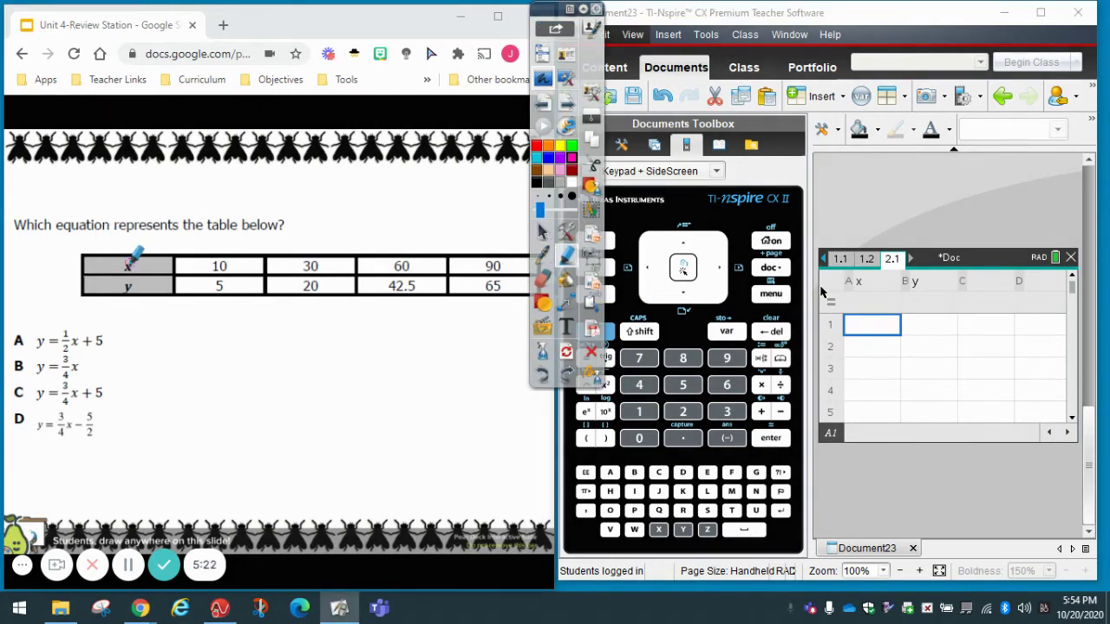
left_click_drag(128, 266, 457, 261)
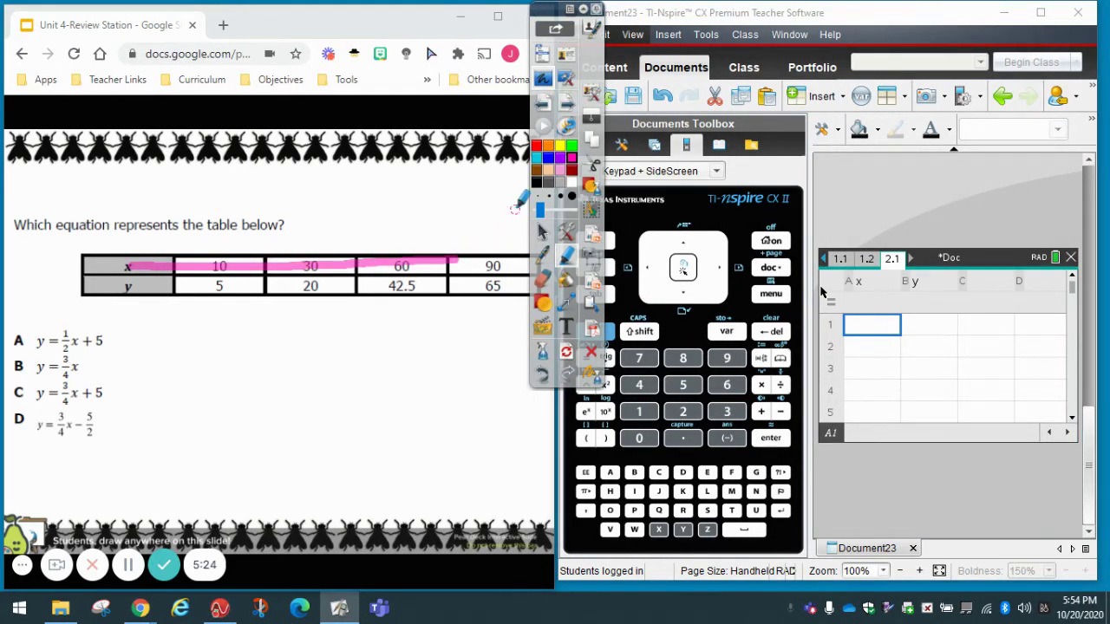
left_click(559, 147)
left_click_drag(125, 286, 448, 291)
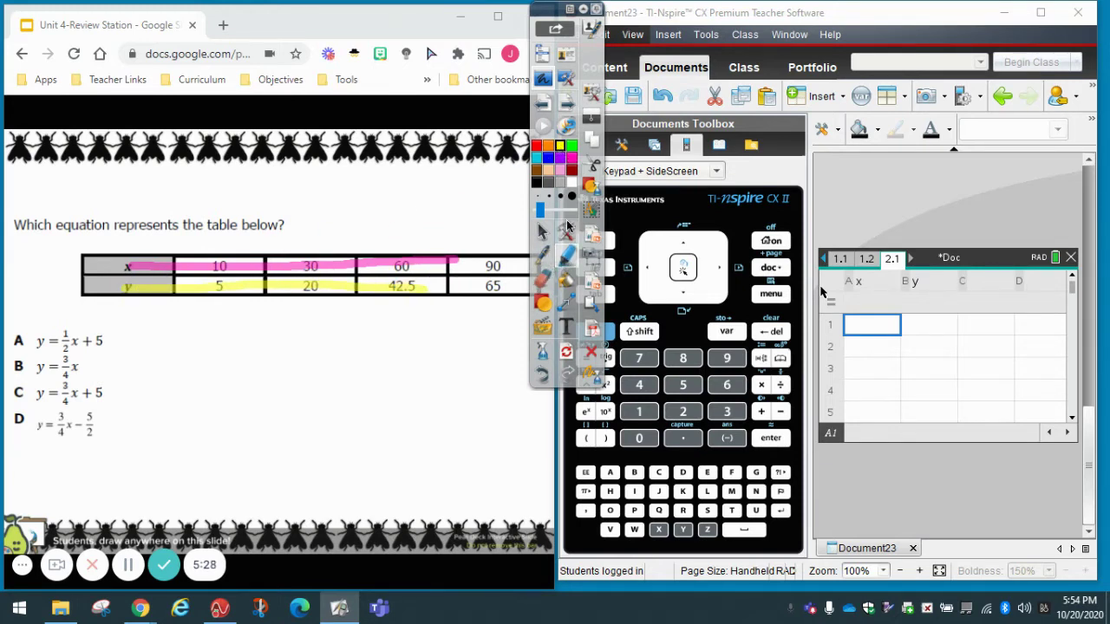
Circle the table columns for the points (30, 20) and (90, 65) with the green highlighter, and return to the selection pointer
left_click(573, 156)
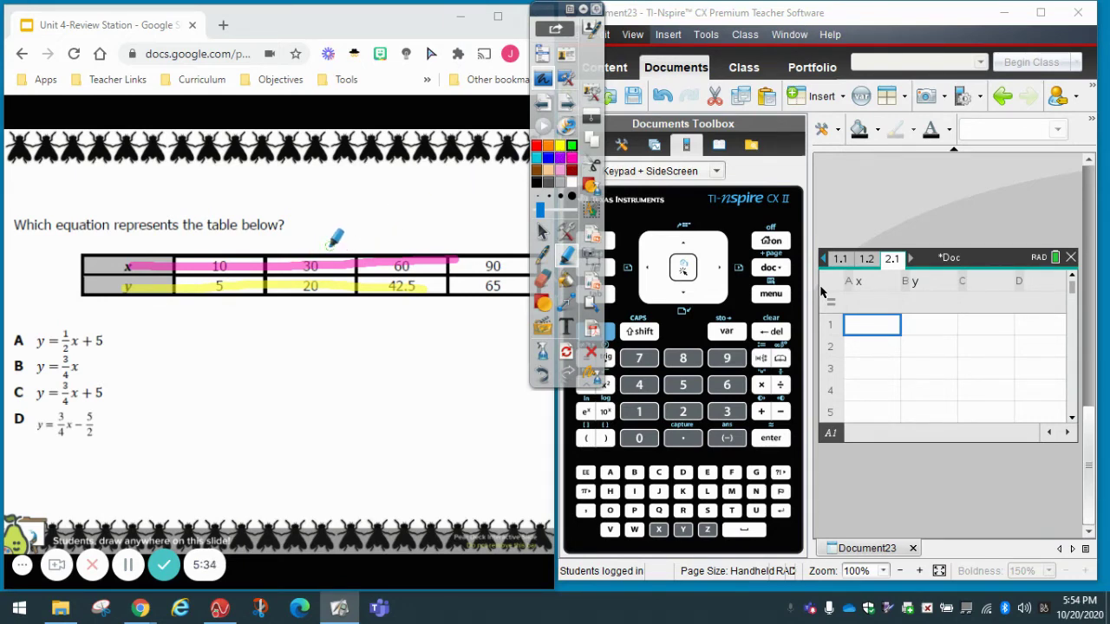
mouse_move(337, 236)
left_mouse_down()
mouse_move(279, 234)
mouse_move(266, 325)
mouse_move(312, 343)
mouse_move(338, 313)
mouse_move(343, 222)
left_mouse_up()
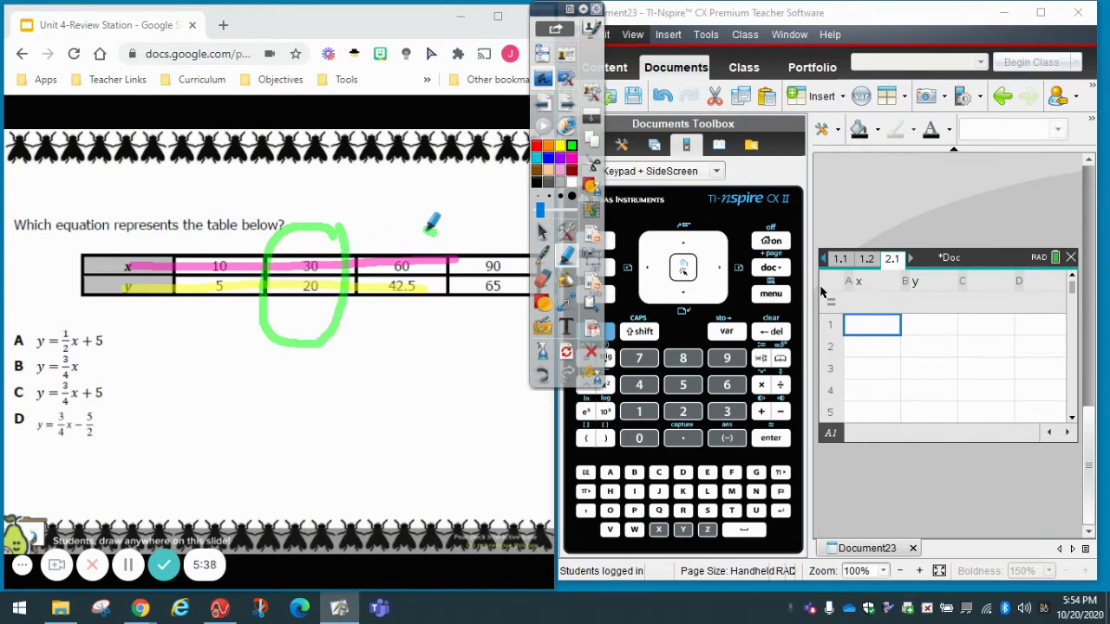
mouse_move(427, 229)
left_mouse_down()
mouse_move(468, 209)
mouse_move(503, 222)
mouse_move(524, 253)
mouse_move(512, 324)
mouse_move(446, 243)
left_mouse_up()
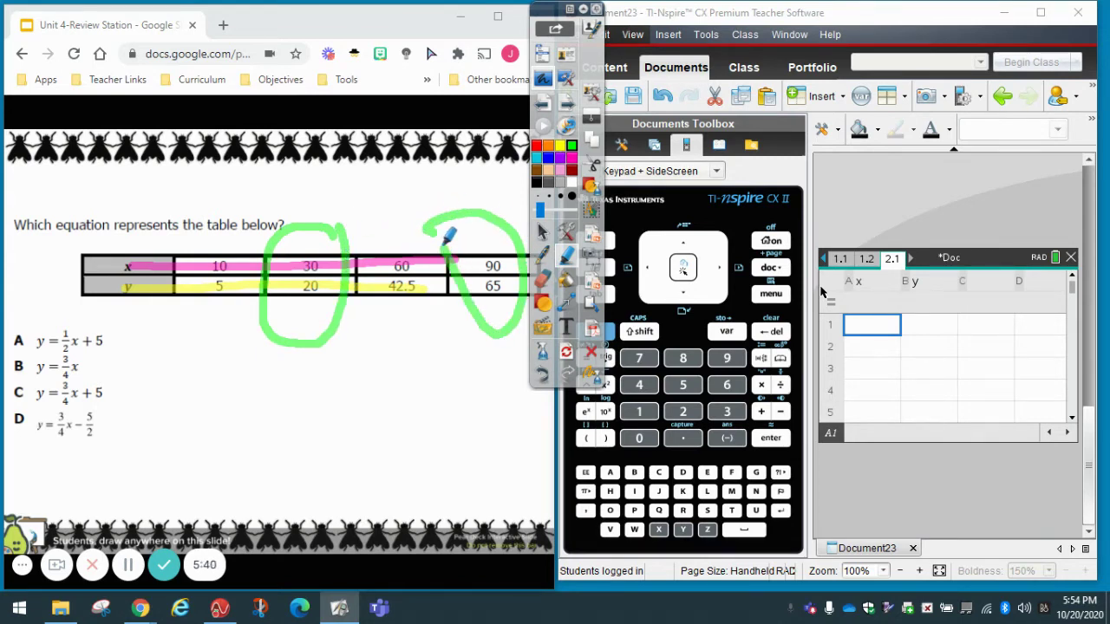
left_click(543, 233)
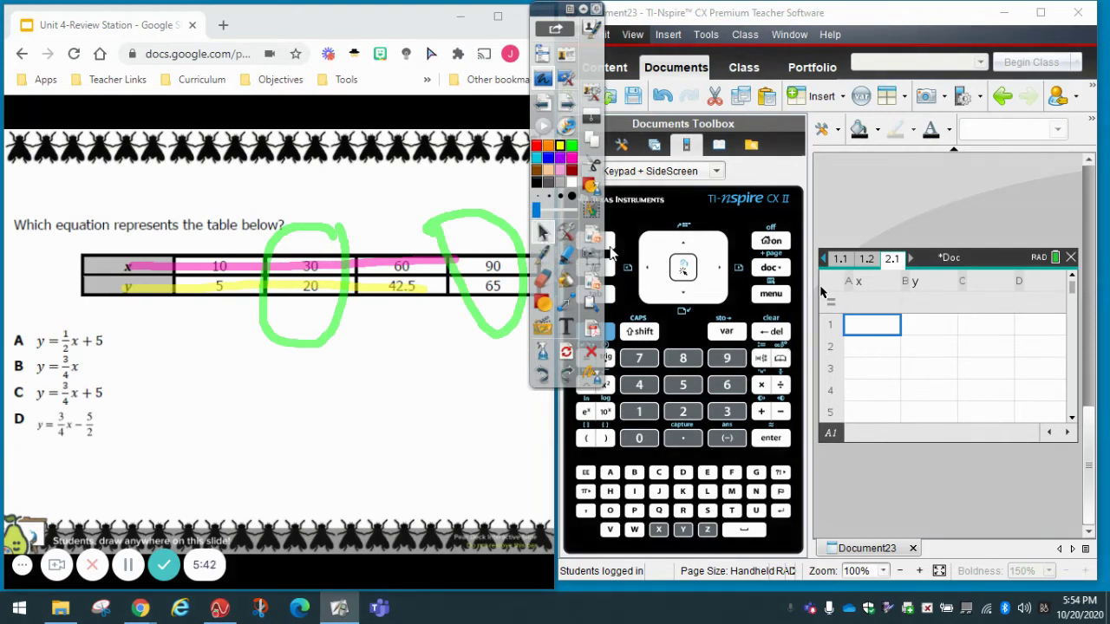
Enter the x-values 30 and 90 in cells A1 and A2 of the spreadsheet
left_click(583, 11)
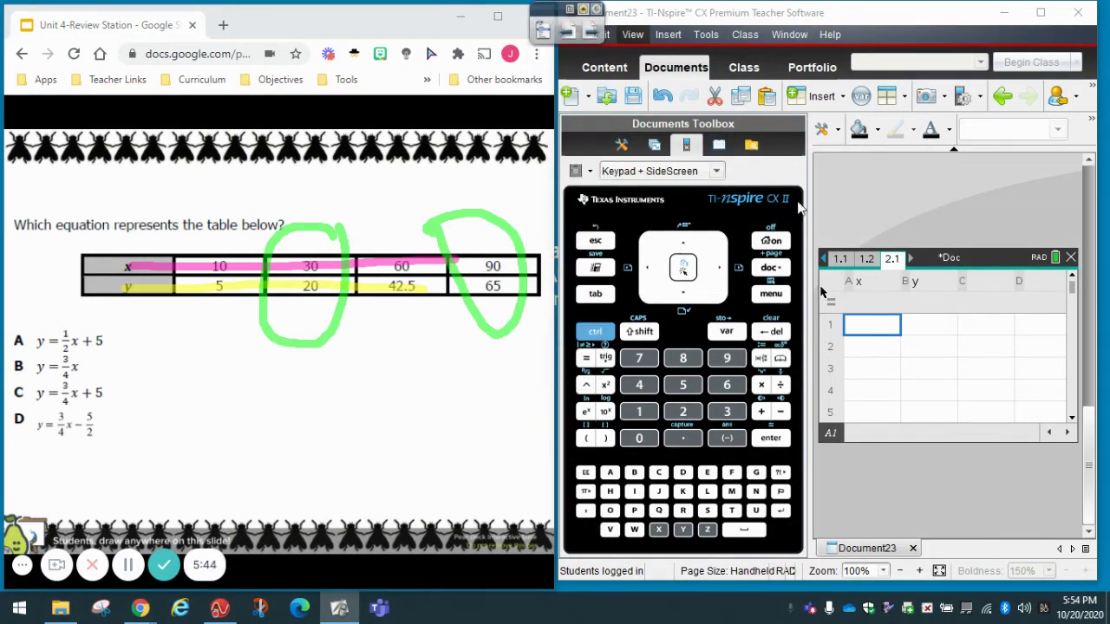
left_click(874, 328)
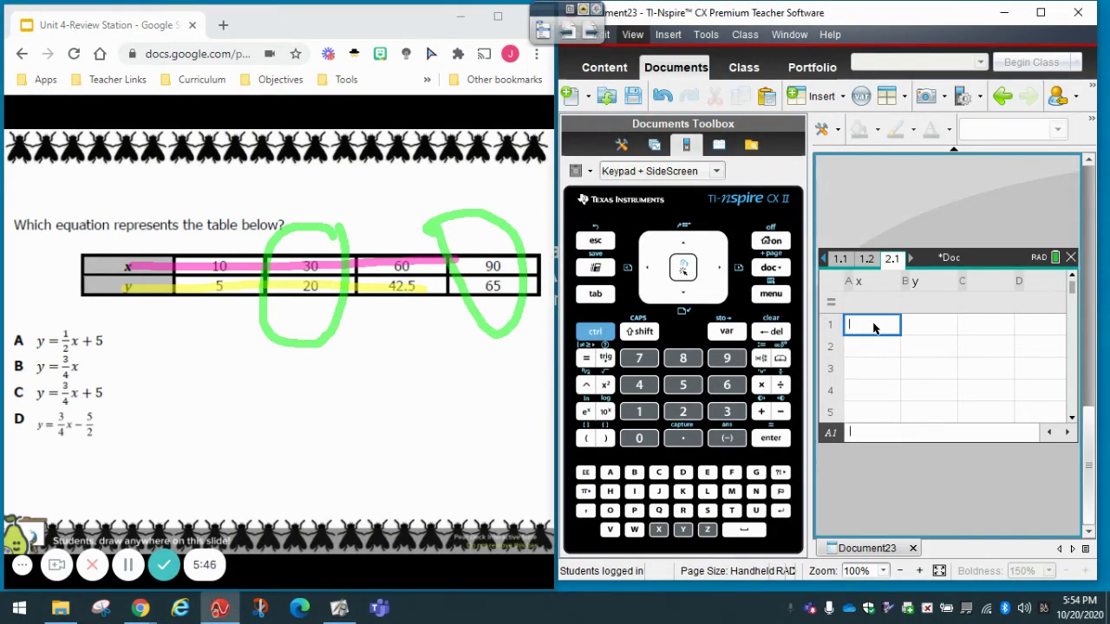
type("=30")
key("Return")
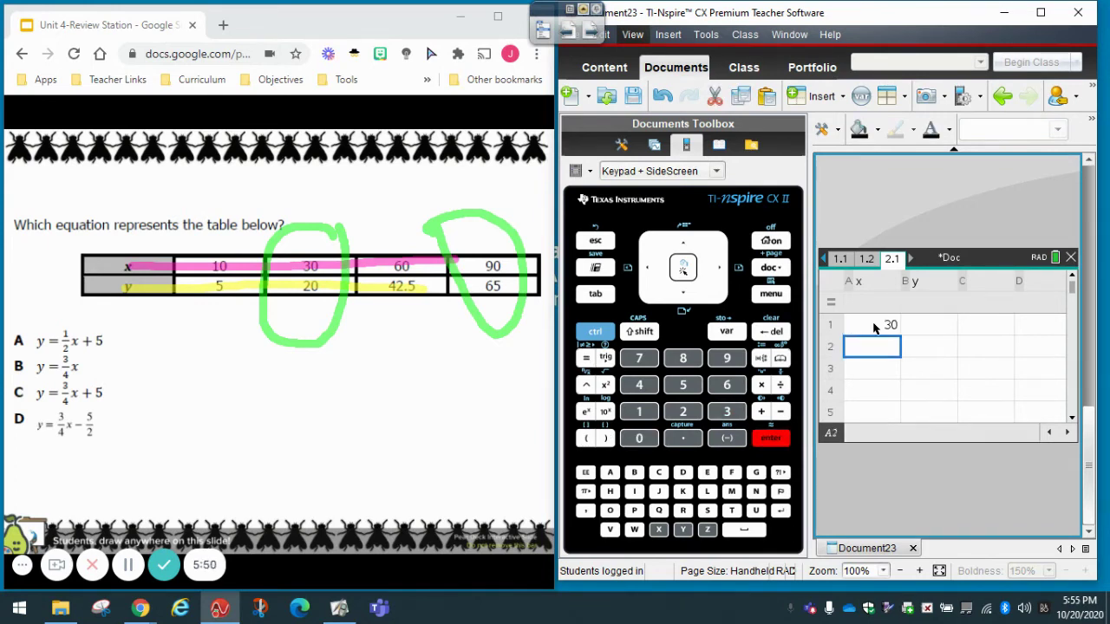
type("=90")
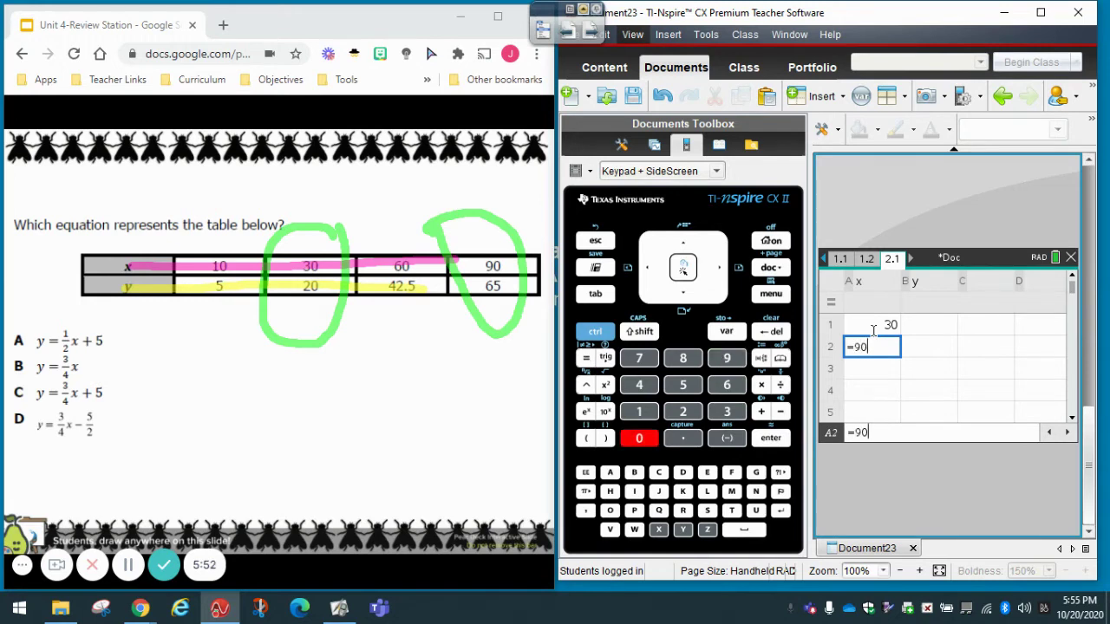
key("Return")
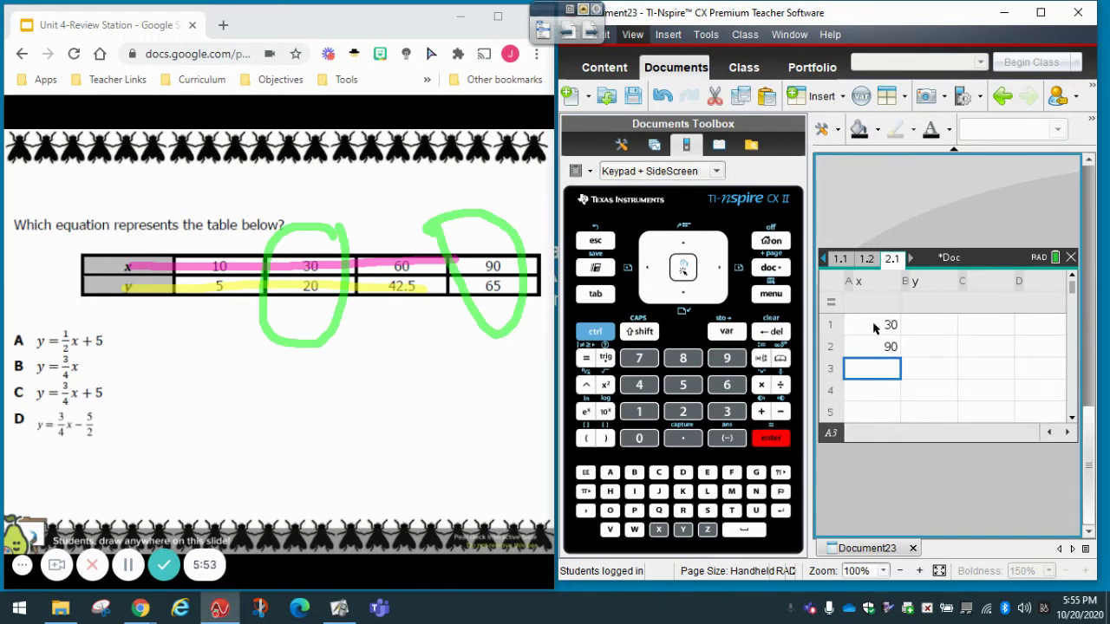
Enter the y-values 20 and 65 in cells B1 and B2 of the spreadsheet
left_click(938, 326)
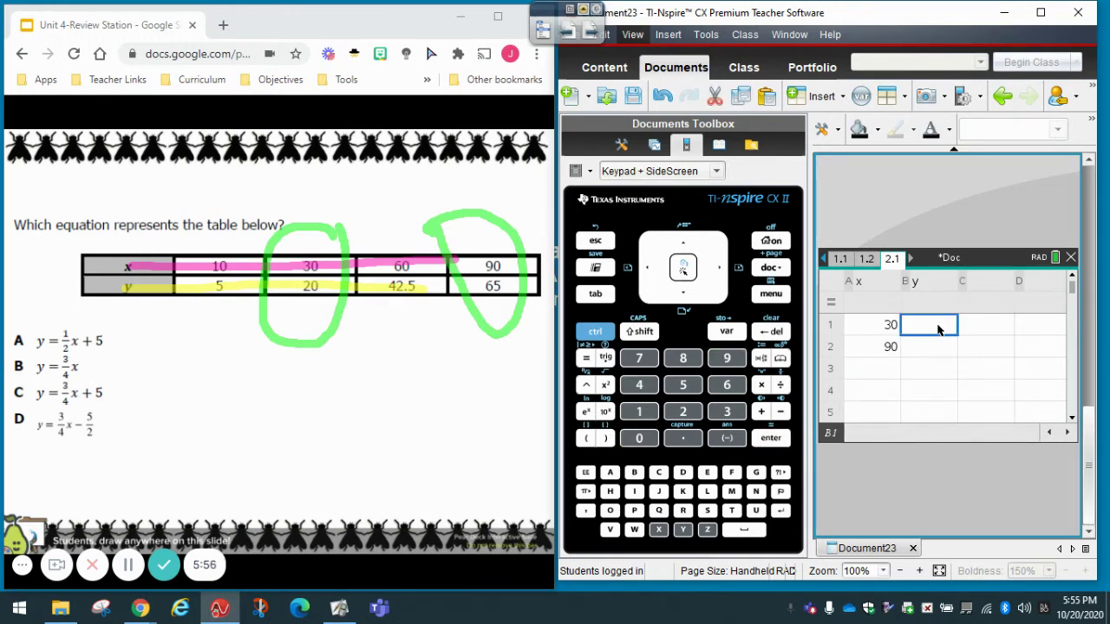
type("=20")
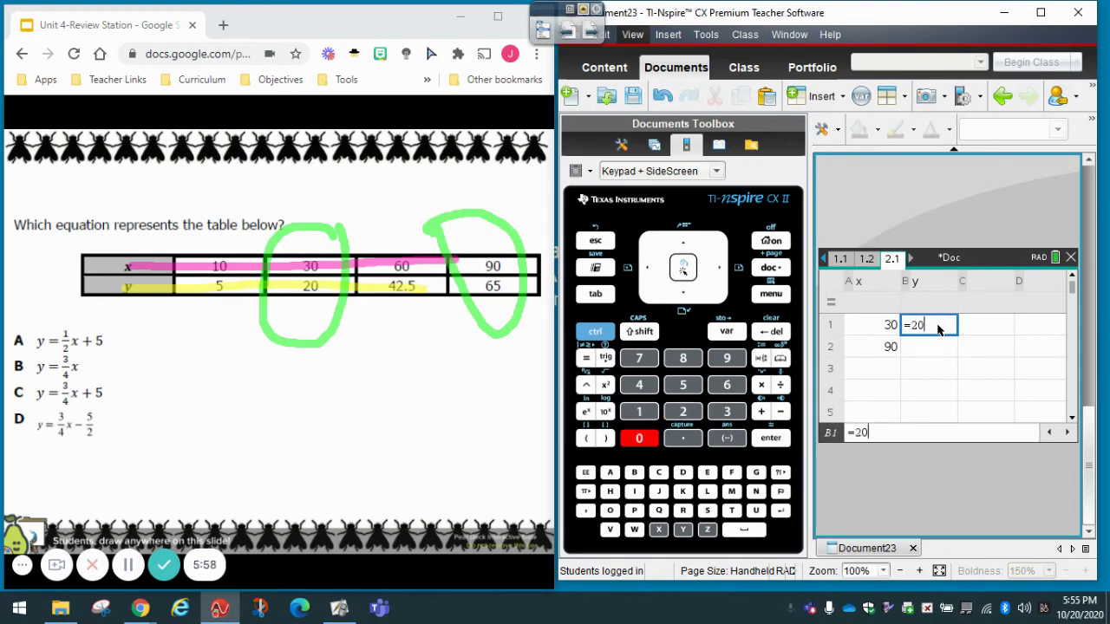
key("Return")
type("=65")
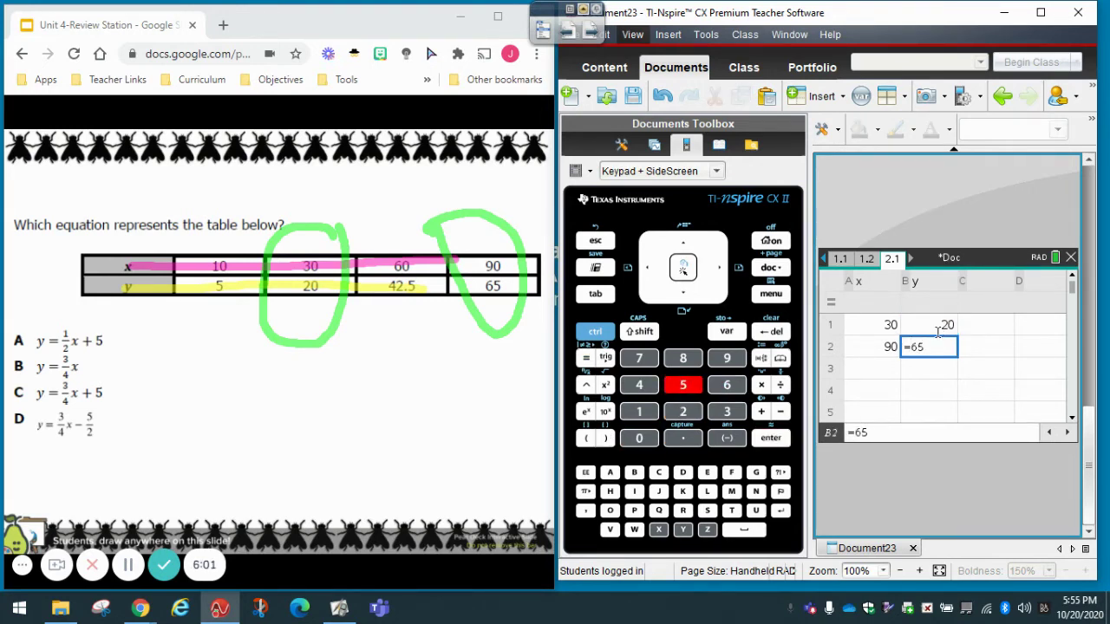
key("Return")
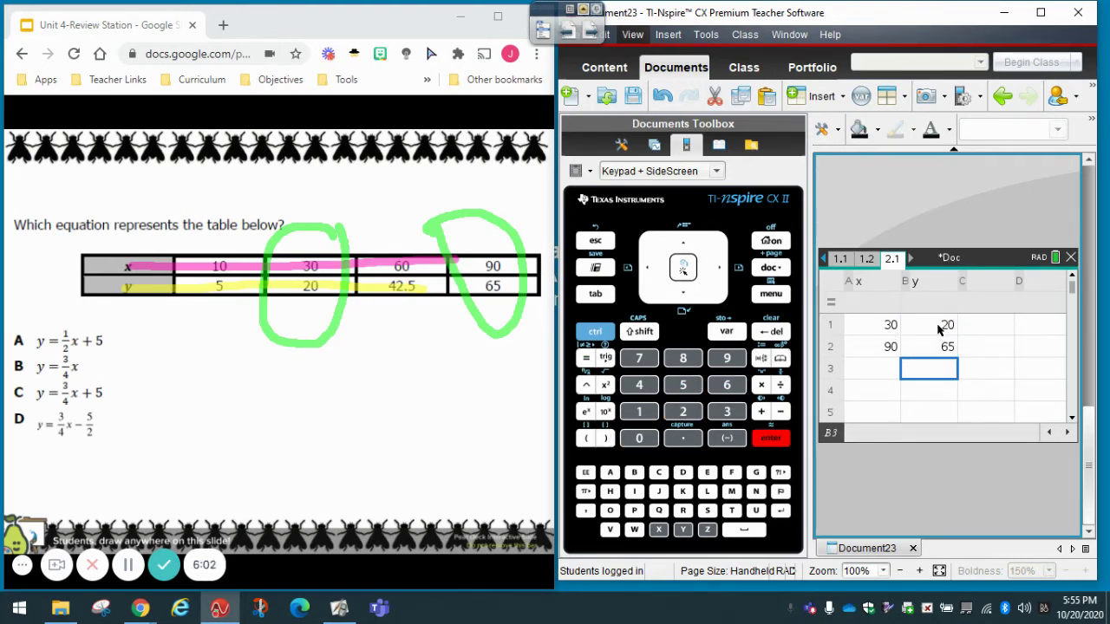
Add a Data & Statistics page to the current problem
left_click(586, 334)
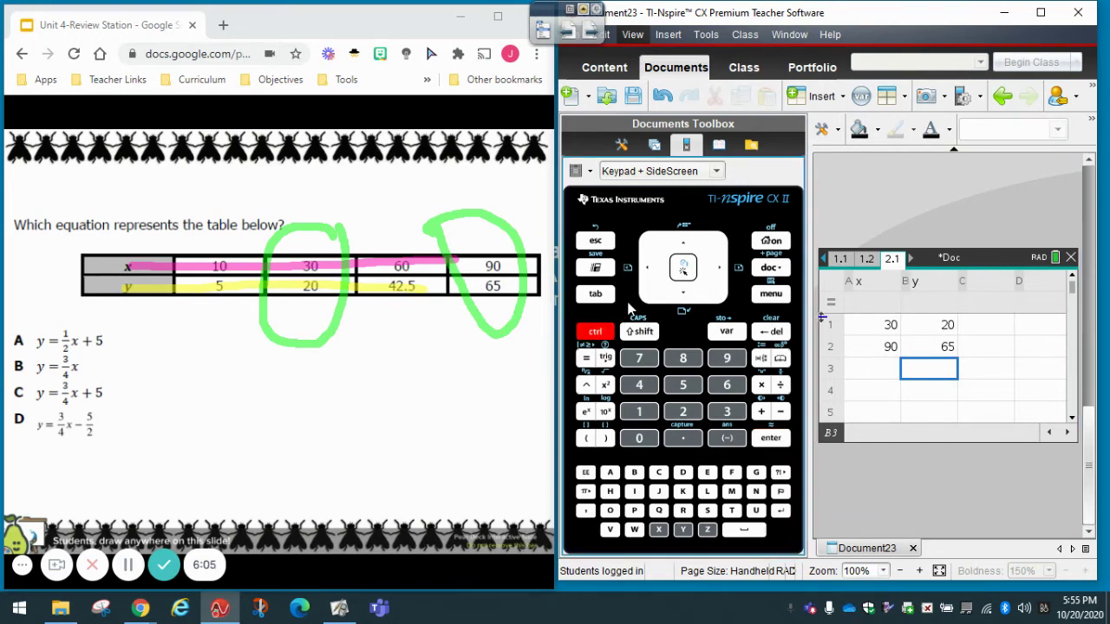
left_click(771, 268)
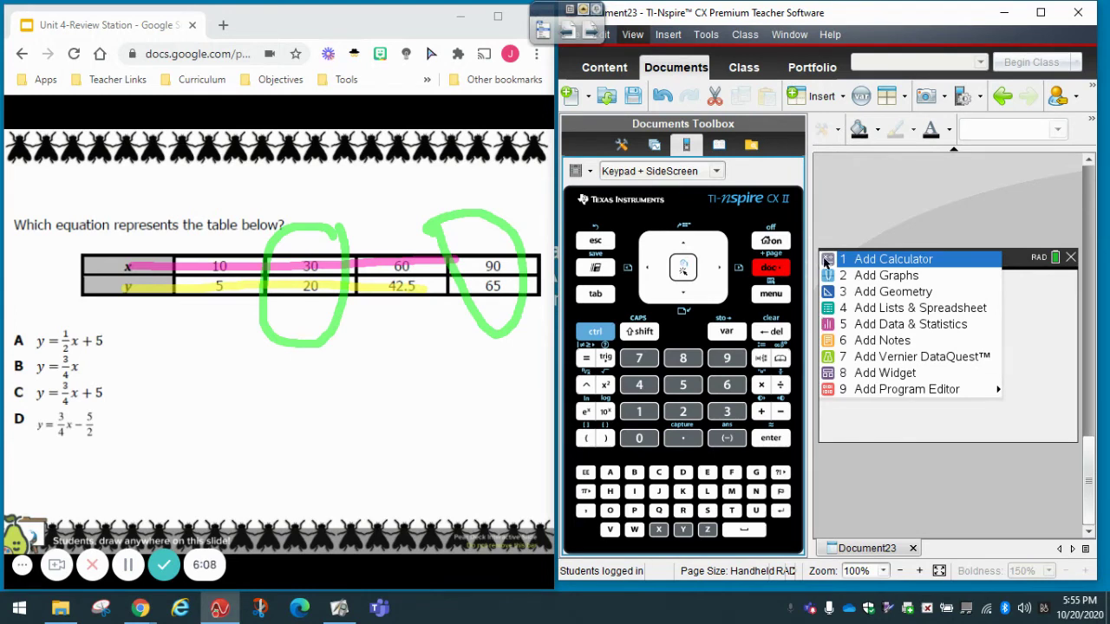
left_click(905, 325)
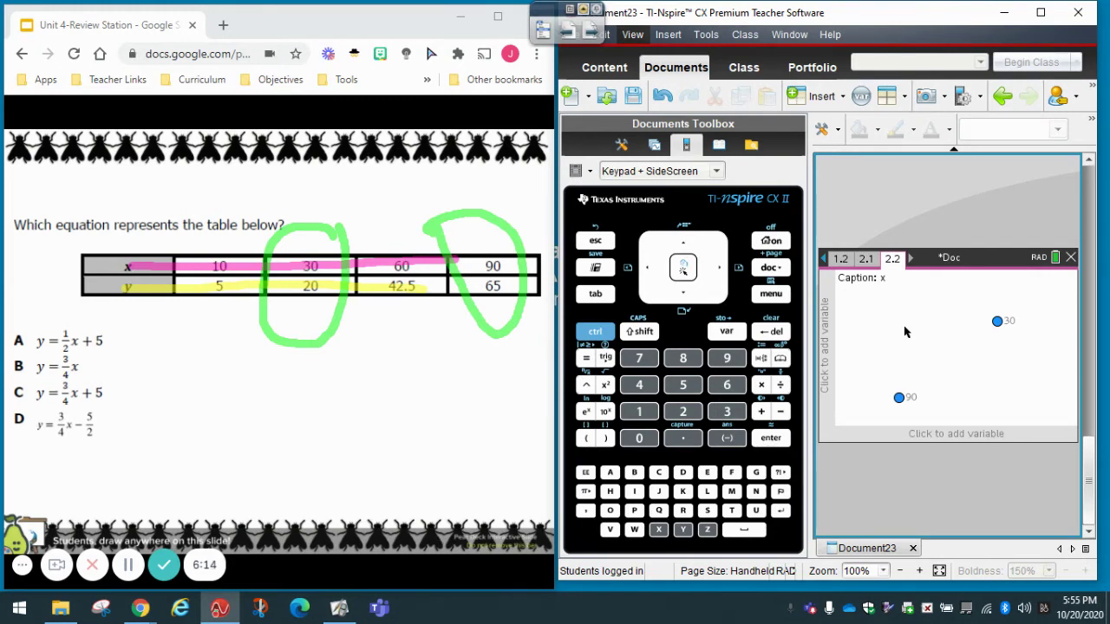
Assign variable x to the horizontal axis and y to the vertical axis of the data plot
left_click(597, 295)
left_click(1016, 397)
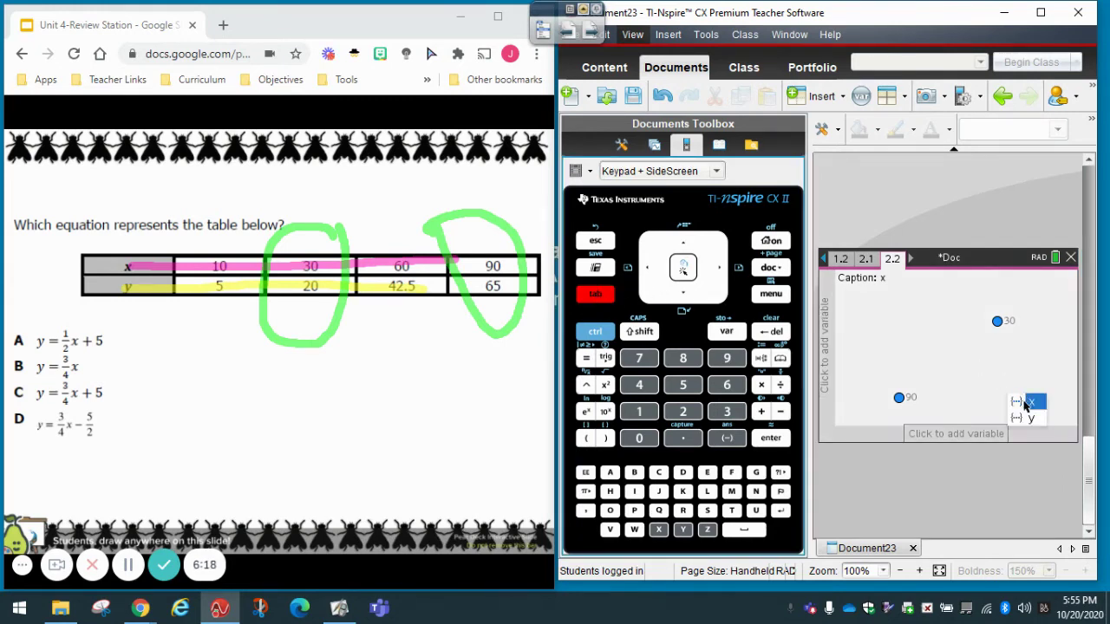
left_click(1025, 404)
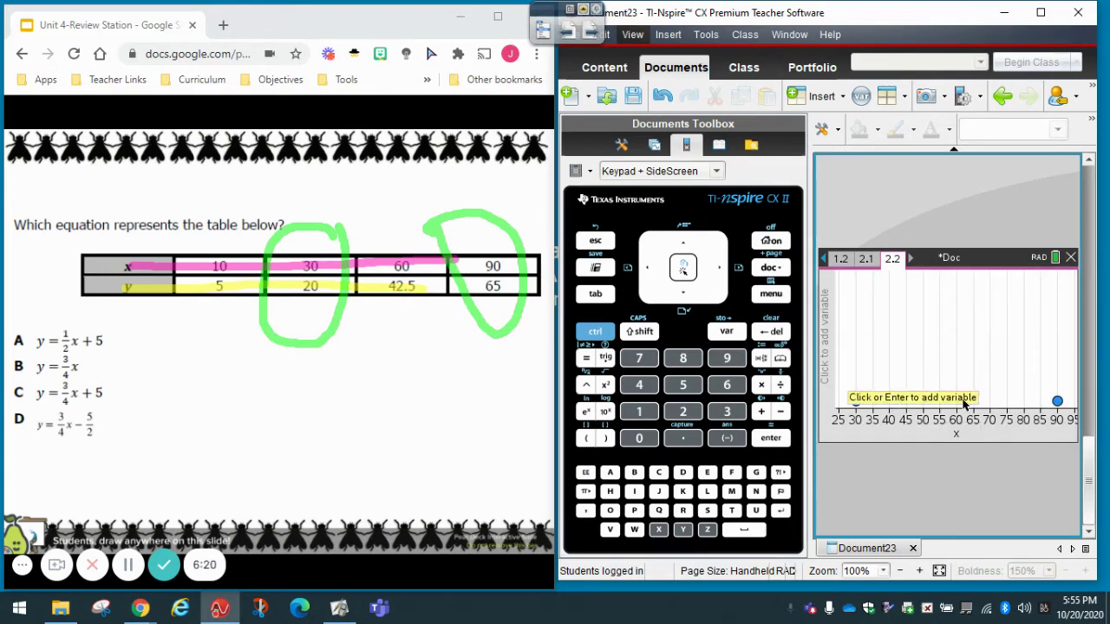
left_click(596, 294)
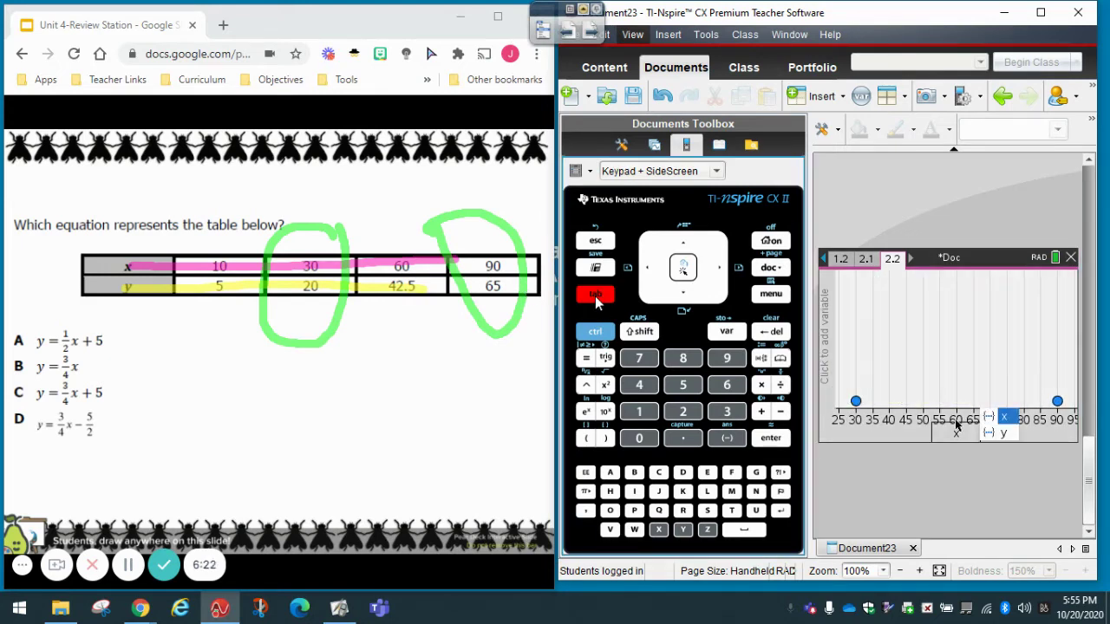
left_click(596, 294)
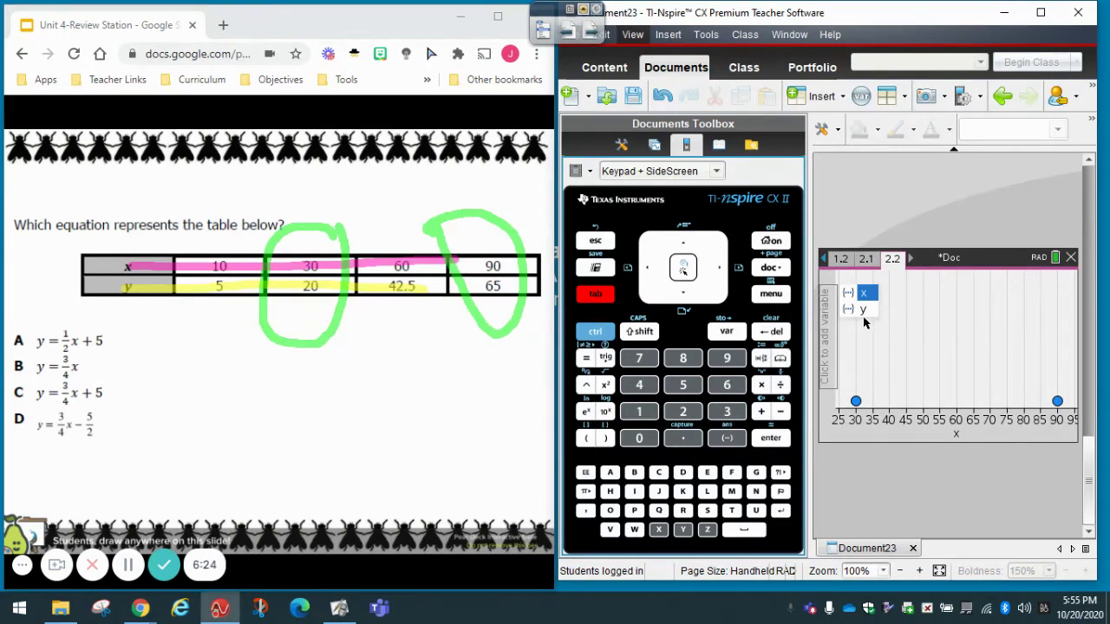
left_click(864, 309)
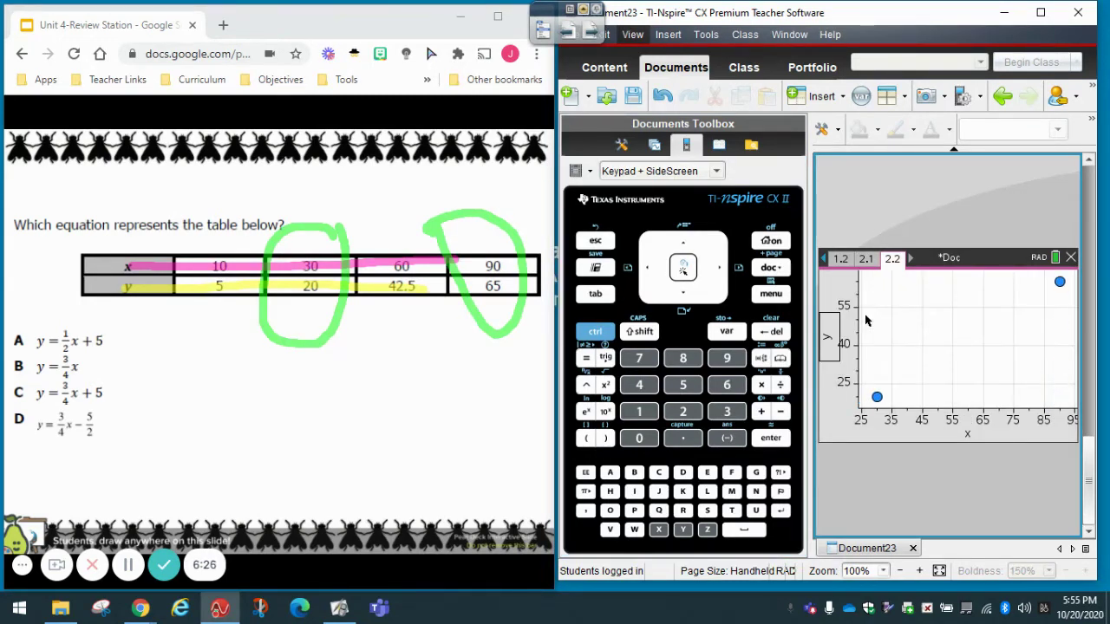
Show the linear regression (mx+b) for the plotted points
left_click(771, 293)
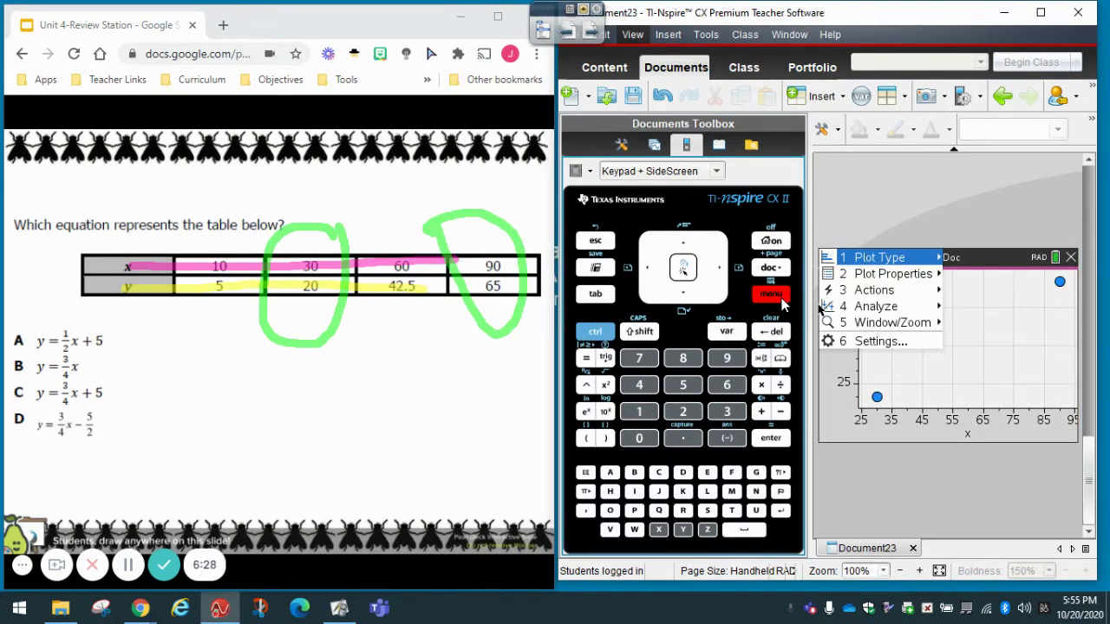
left_click(871, 314)
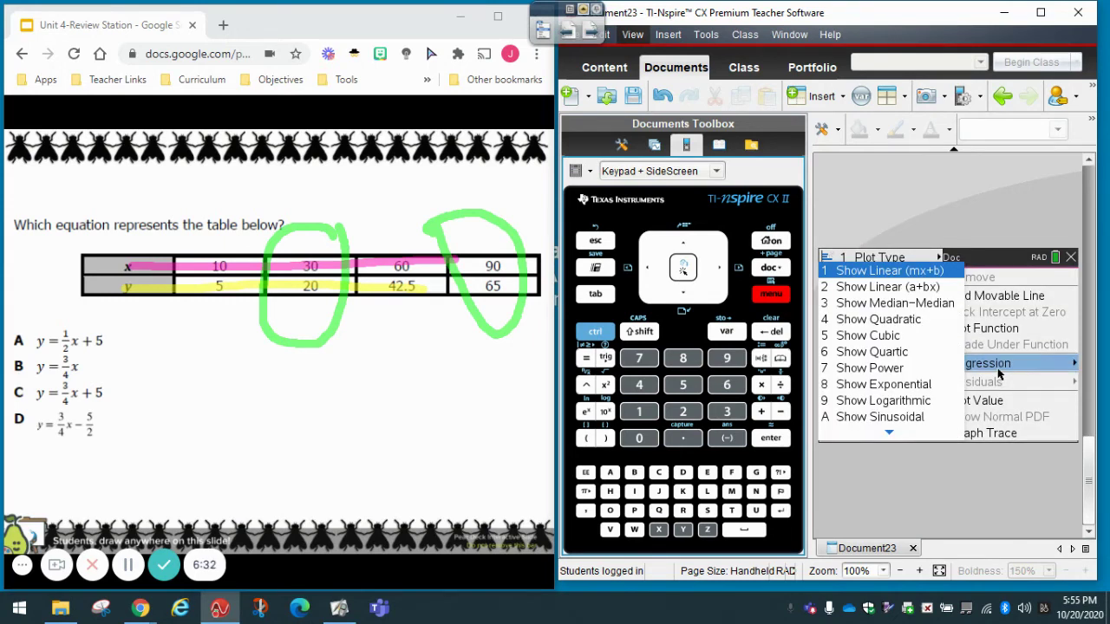
left_click(930, 272)
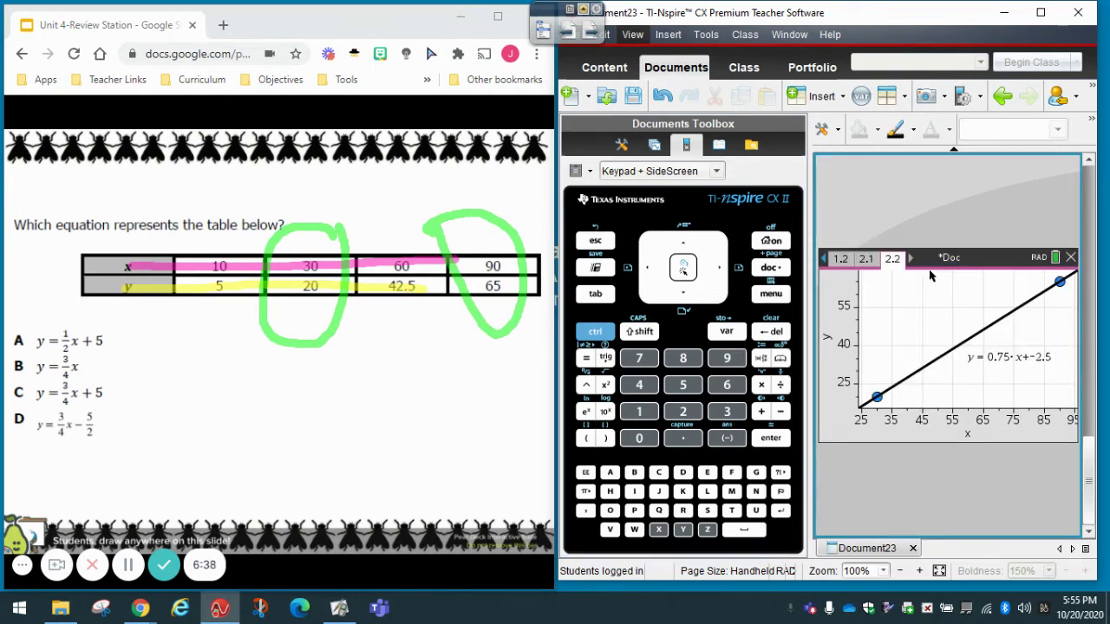
Write the equation y = 0.75x + -2.5 with the orange pen below the slide's table
left_click(583, 10)
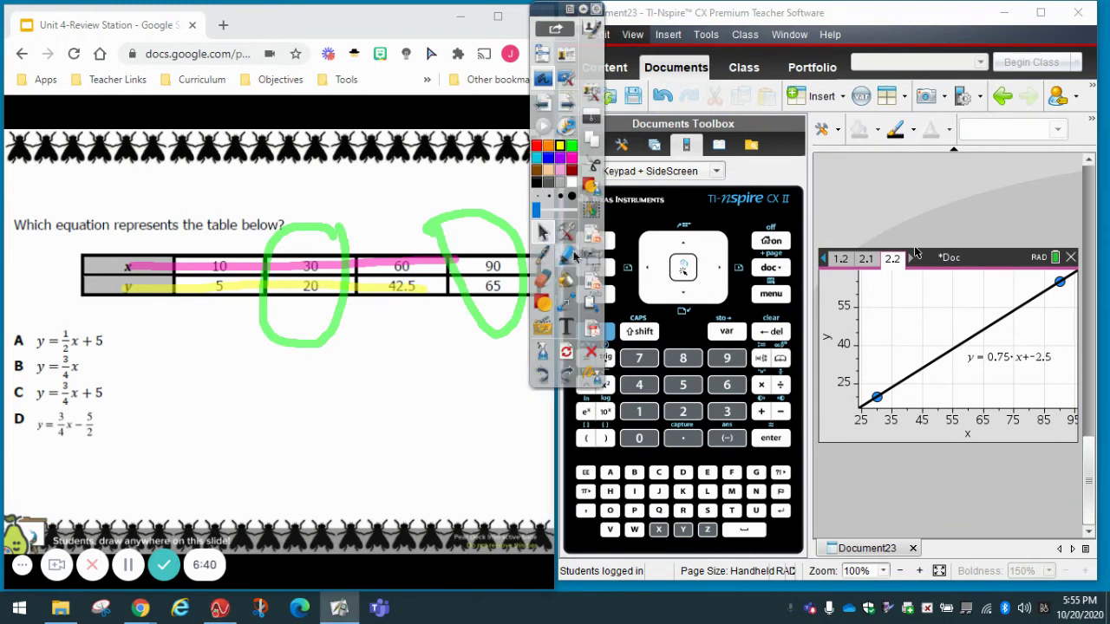
left_click(541, 256)
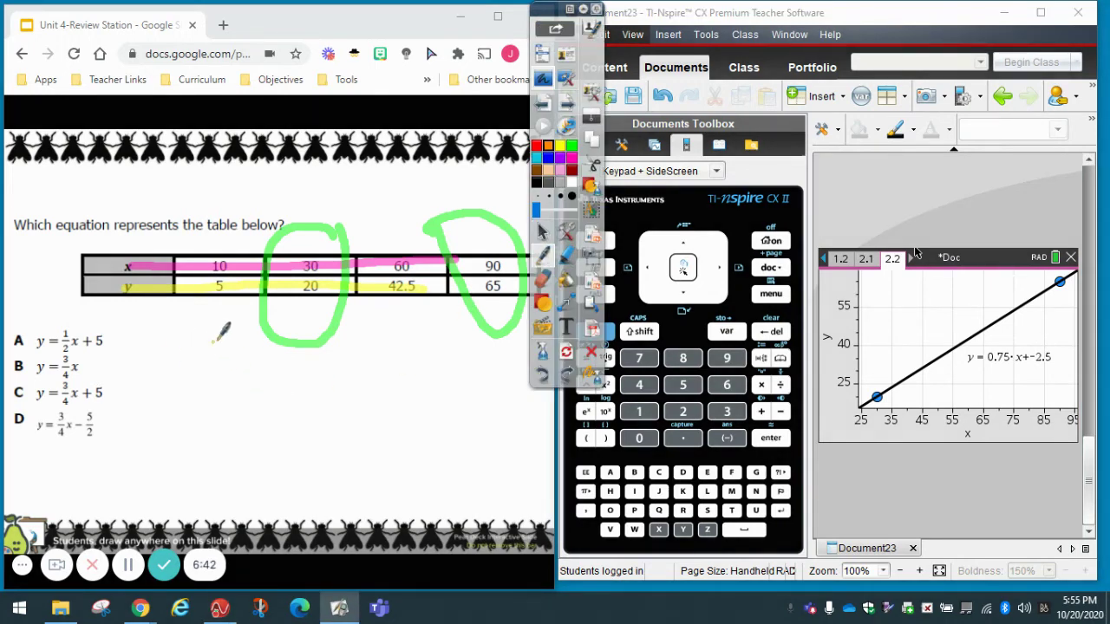
mouse_move(198, 354)
left_mouse_down()
mouse_move(256, 370)
mouse_move(263, 354)
mouse_move(284, 366)
mouse_move(295, 353)
mouse_move(297, 371)
mouse_move(327, 362)
mouse_move(323, 373)
mouse_move(334, 359)
mouse_move(404, 372)
left_mouse_up()
left_click(272, 371)
left_click(400, 371)
left_click_drag(406, 347, 417, 347)
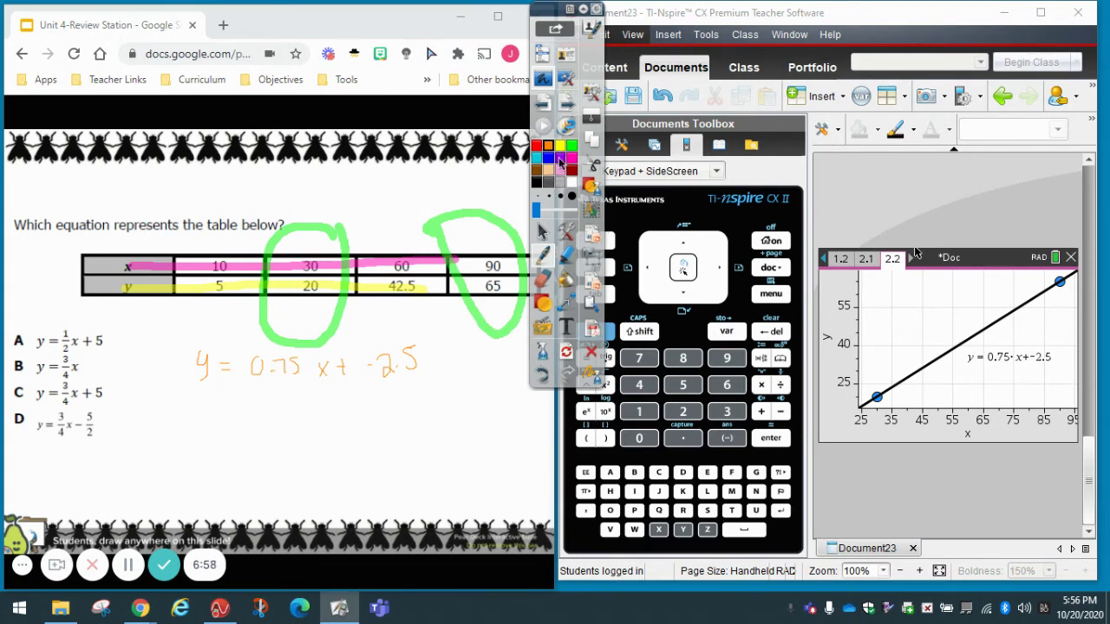
Circle 0.75 in the handwritten equation in pink and label it "slope" with an arrow
left_click(531, 184)
mouse_move(307, 352)
left_mouse_down()
mouse_move(244, 342)
mouse_move(236, 376)
mouse_move(298, 385)
mouse_move(310, 346)
left_mouse_up()
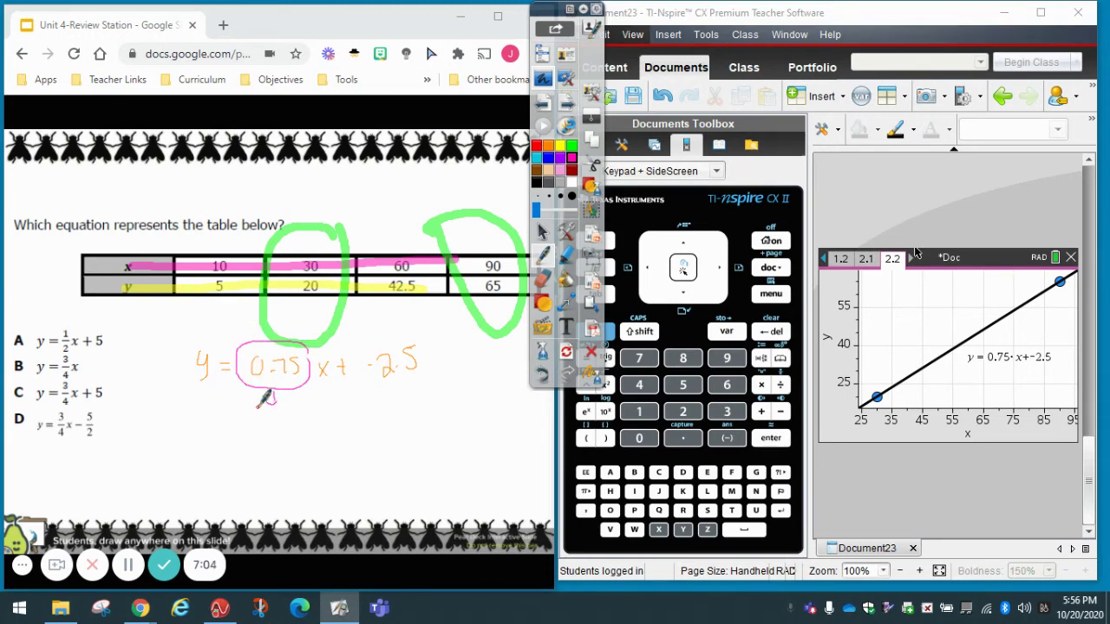
left_click_drag(252, 404, 247, 425)
left_click_drag(251, 404, 301, 405)
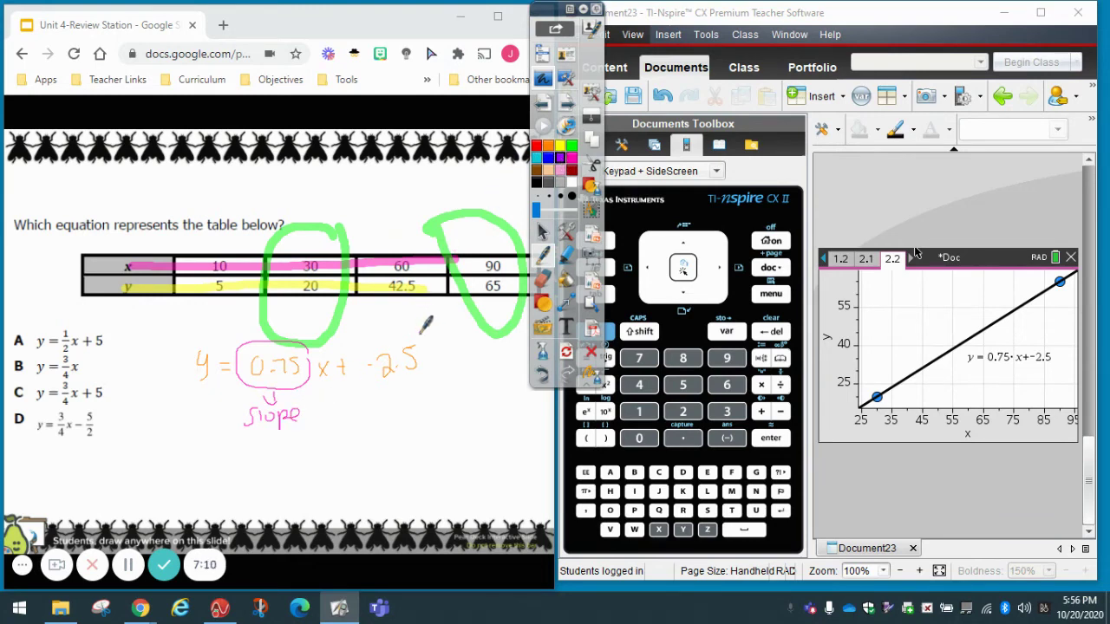
Box -2.5 in the handwritten equation in purple, label it "y-intercept" with an arrow, and return to the selection pointer
mouse_move(423, 333)
left_mouse_down()
mouse_move(362, 334)
mouse_move(359, 373)
mouse_move(400, 387)
mouse_move(434, 361)
mouse_move(425, 332)
left_mouse_up()
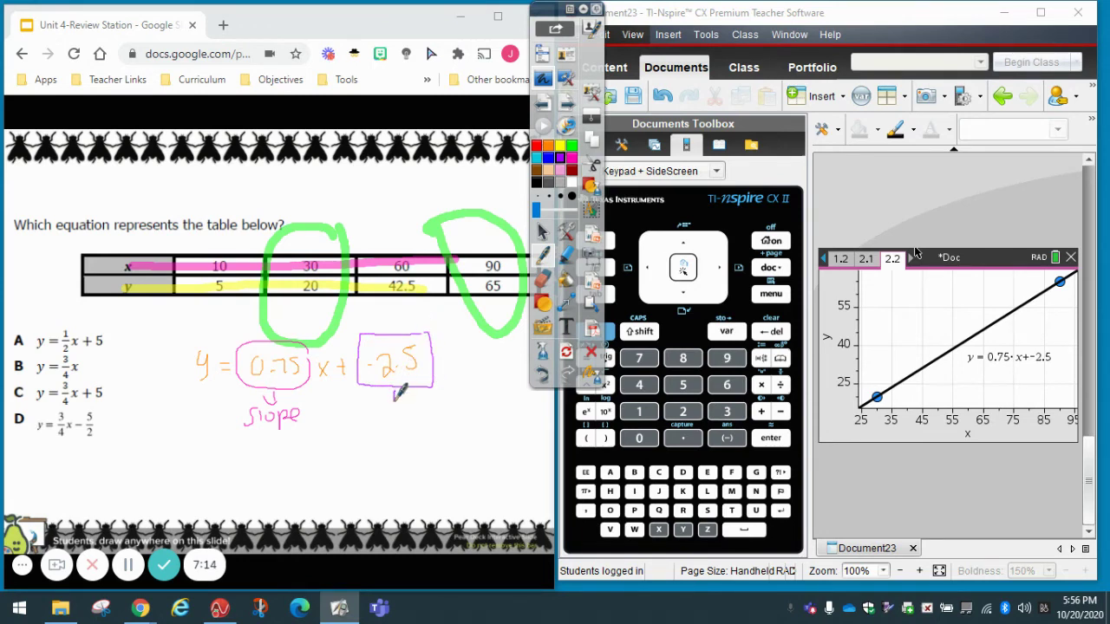
mouse_move(378, 404)
left_mouse_down()
mouse_move(390, 416)
mouse_move(470, 397)
mouse_move(481, 414)
mouse_move(488, 401)
left_mouse_up()
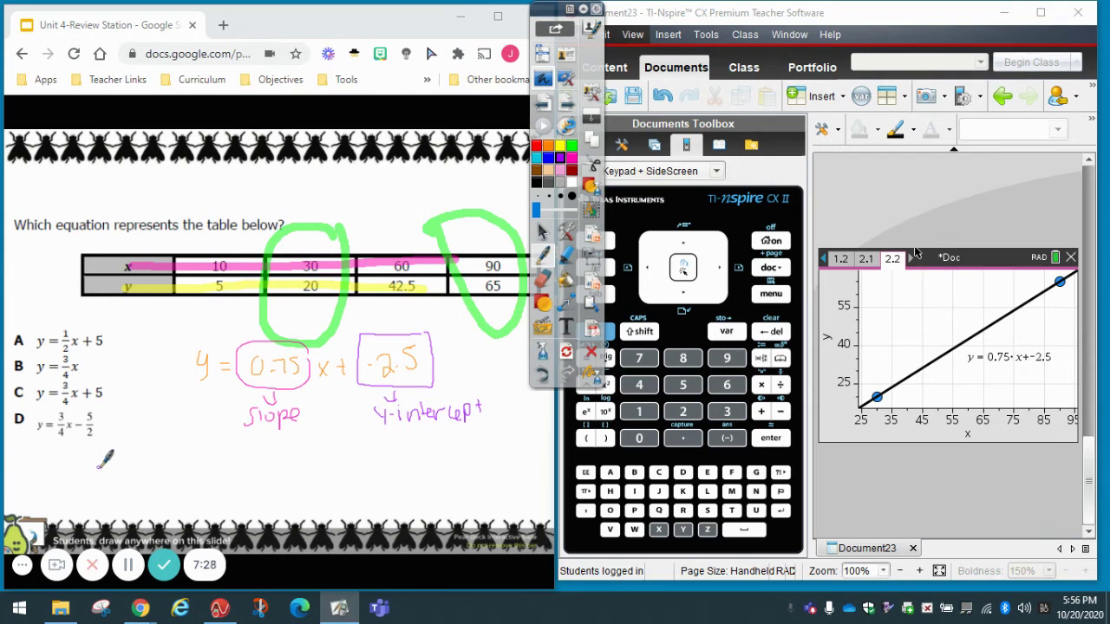
left_click(544, 236)
left_click(570, 237)
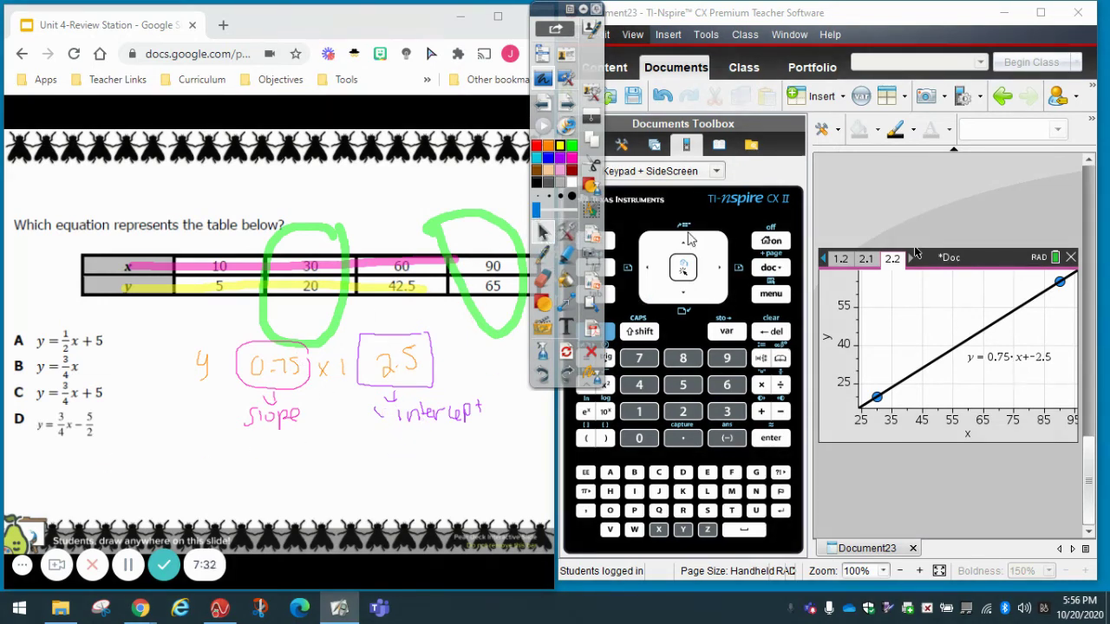
Collapse the annotation tools and add a Calculator page to the current problem
left_click(583, 10)
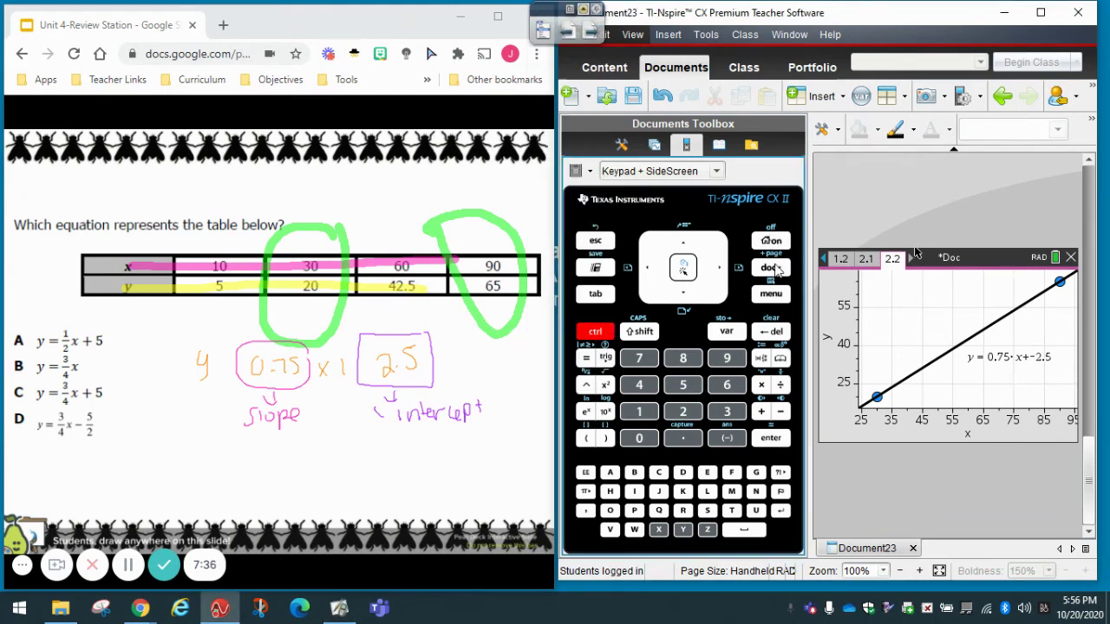
left_click(775, 268)
left_click(878, 260)
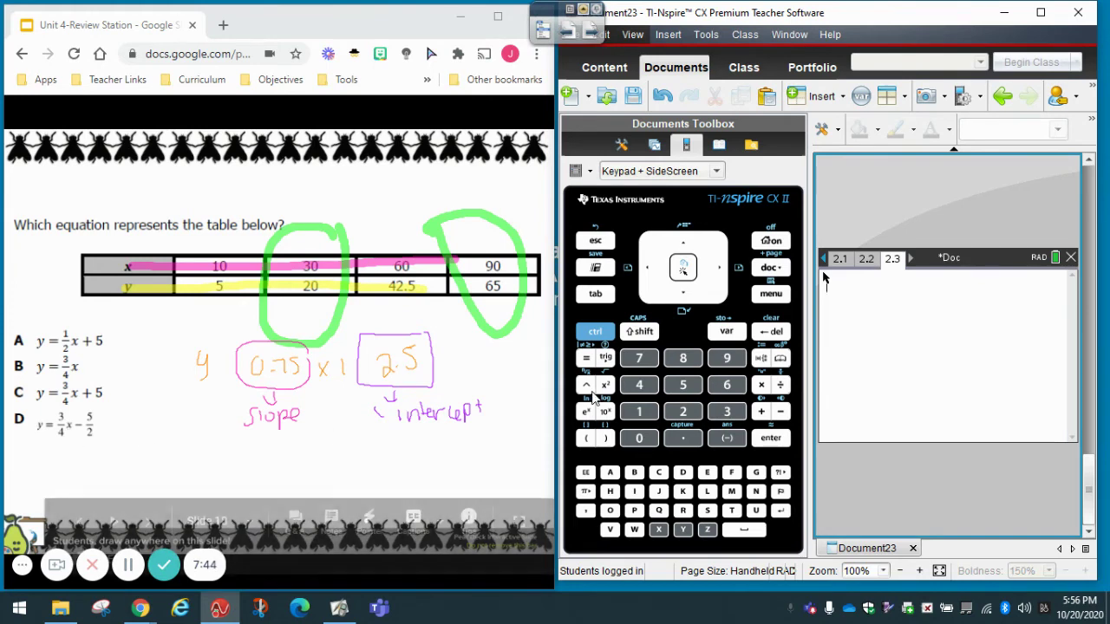
Convert 0.75 to a fraction on the Calculator page with Approximate to Fraction
left_click(642, 437)
left_click(683, 438)
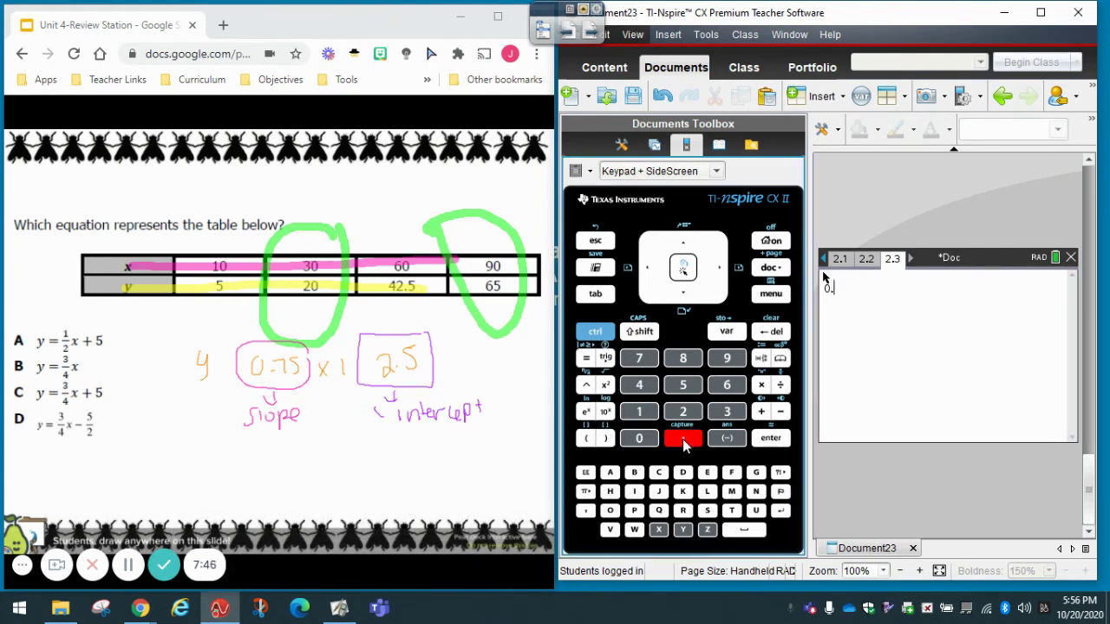
left_click(639, 362)
left_click(681, 386)
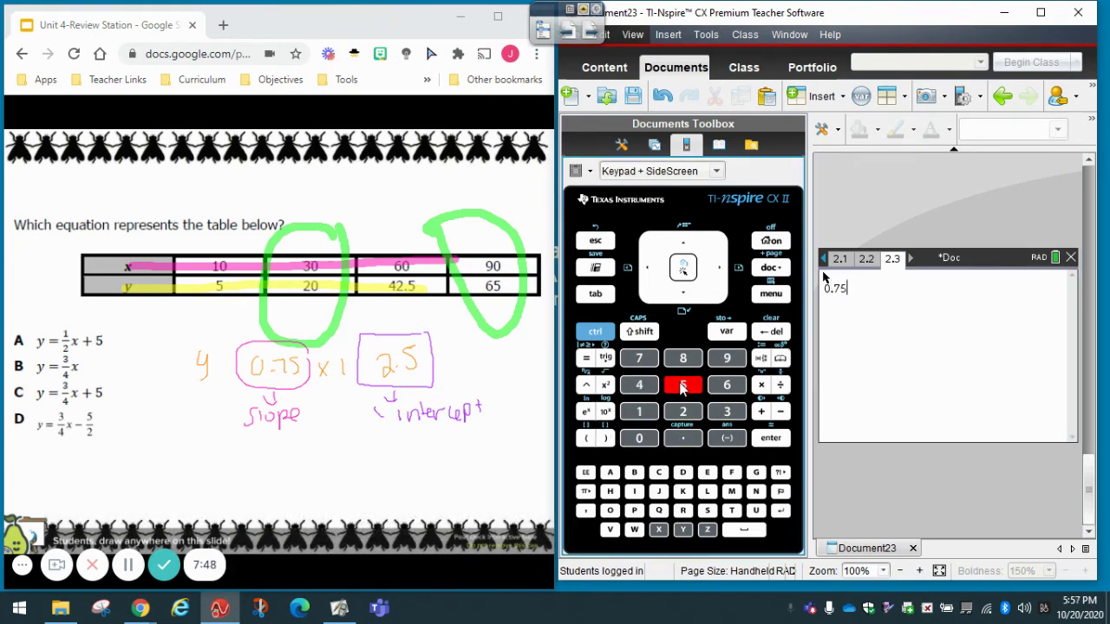
left_click(770, 295)
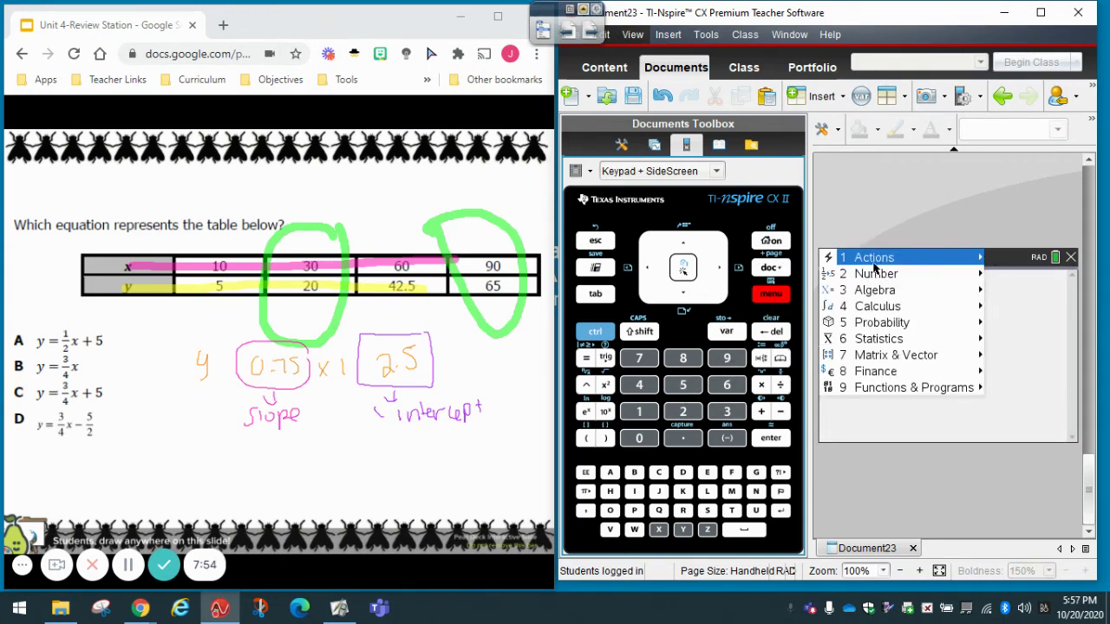
mouse_move(886, 276)
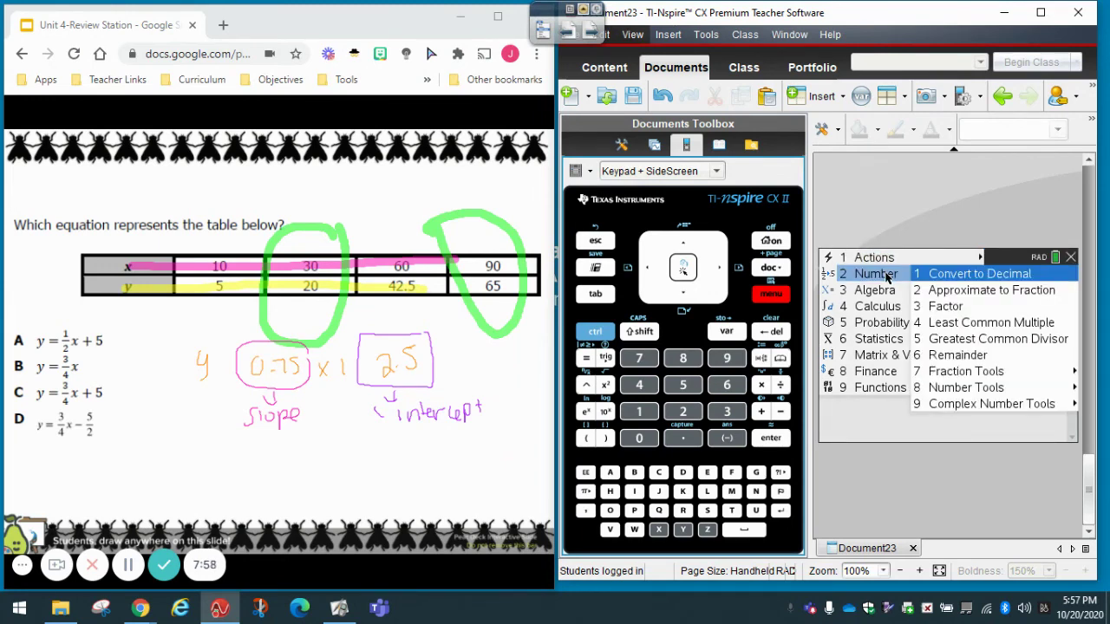
left_click(964, 293)
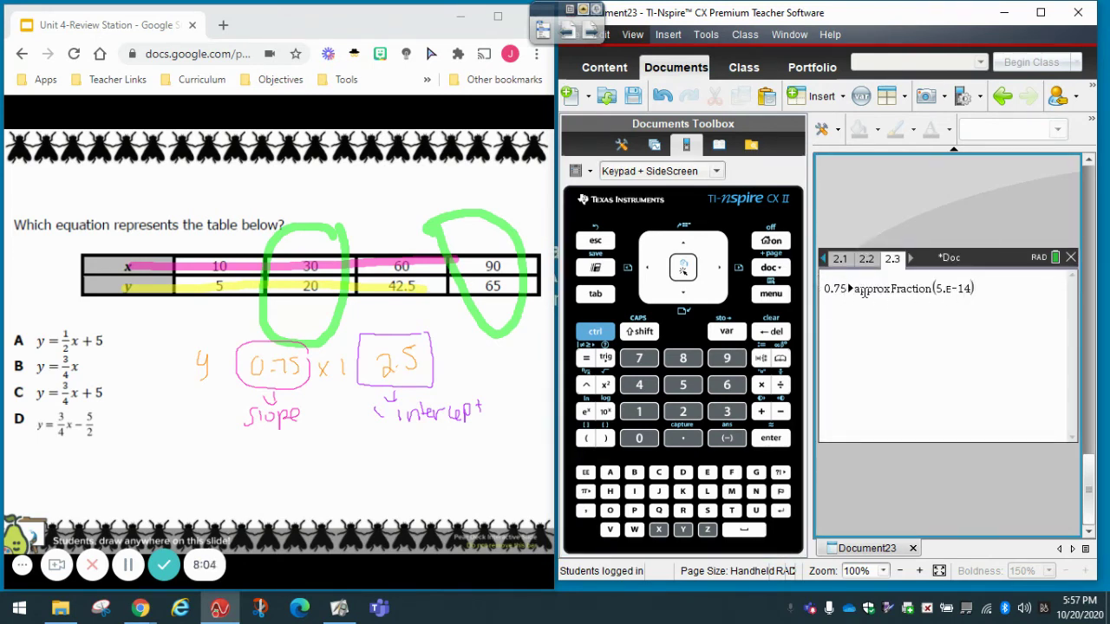
left_click(770, 439)
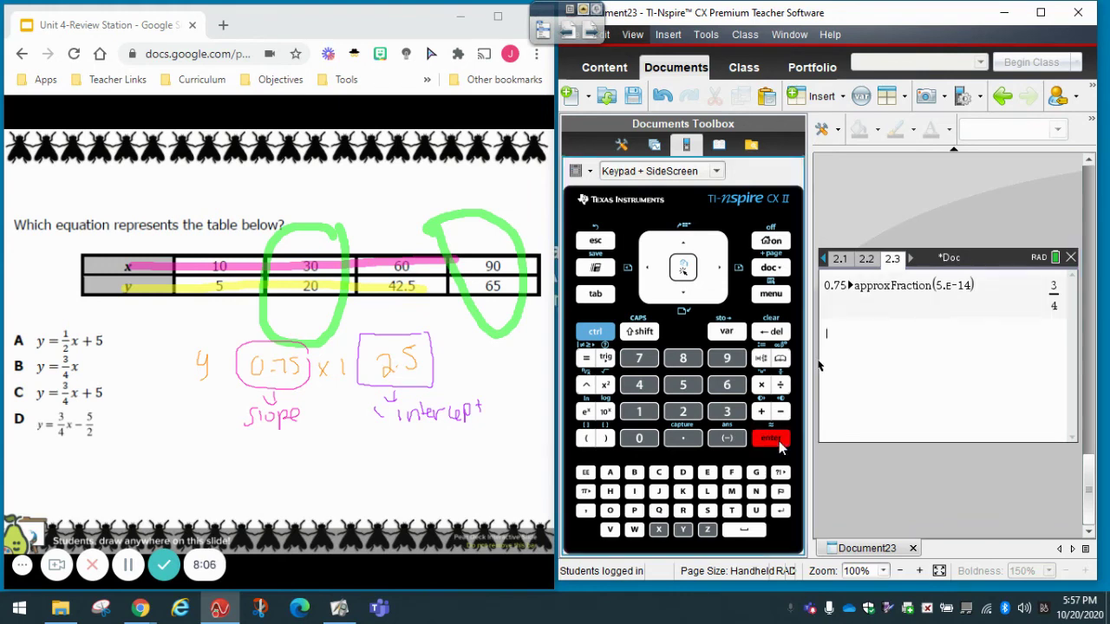
Write 3/4 · x in purple below the slope label, complete the handwritten equation's plus and minus signs, and collapse the annotation tools
left_click(592, 30)
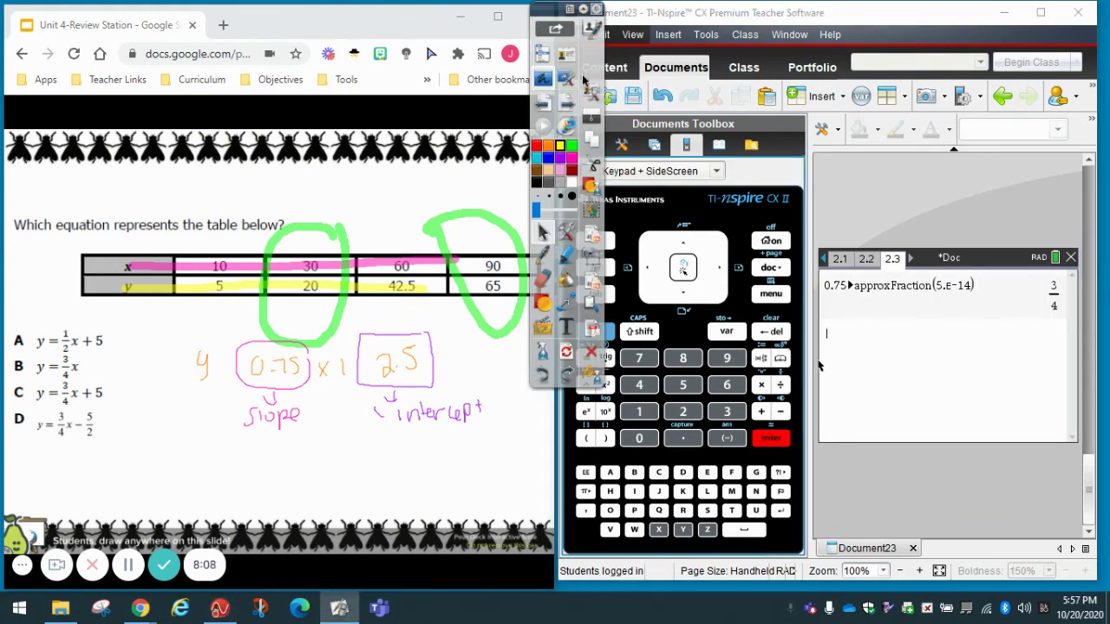
left_click(542, 255)
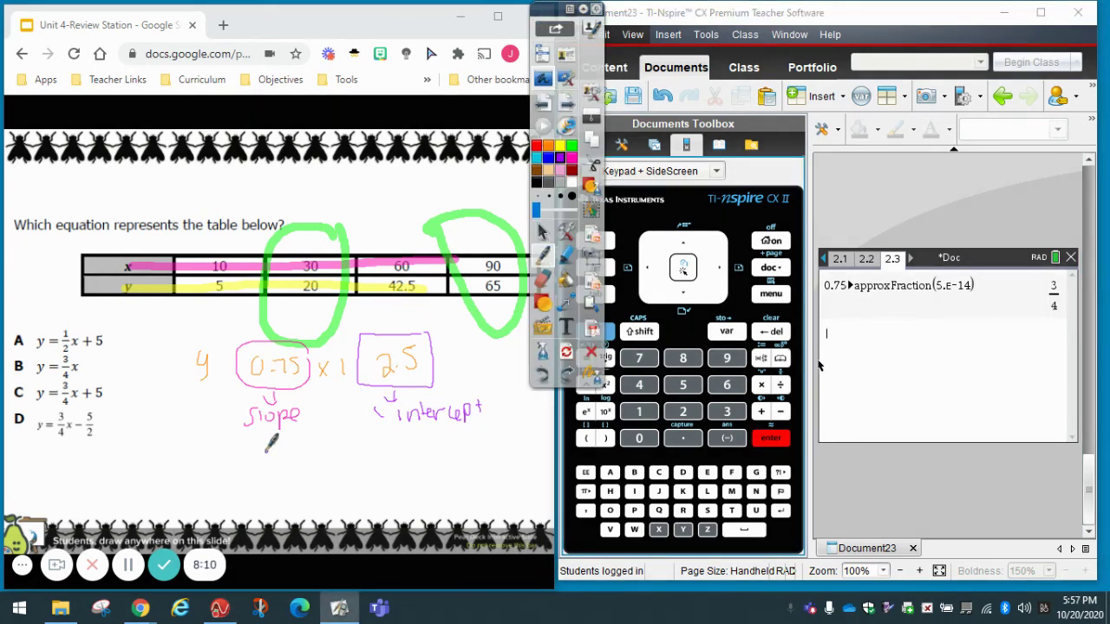
mouse_move(258, 445)
left_mouse_down()
mouse_move(253, 485)
mouse_move(269, 485)
mouse_move(262, 510)
left_mouse_up()
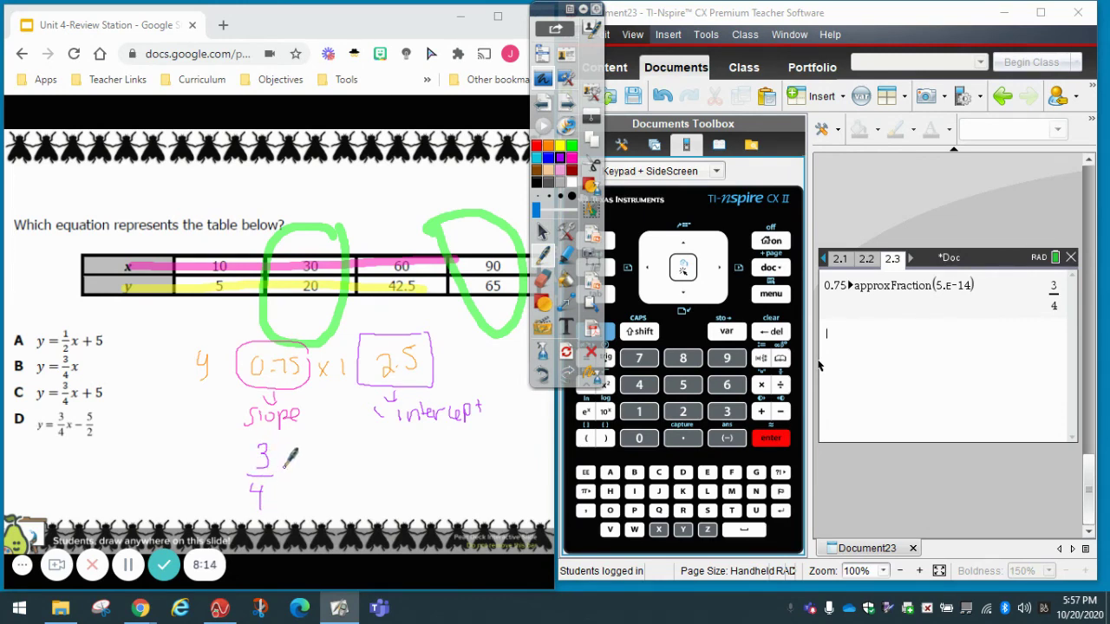
left_click(289, 468)
mouse_move(304, 448)
left_mouse_down()
mouse_move(323, 476)
mouse_move(302, 480)
left_mouse_up()
left_click_drag(336, 367, 368, 364)
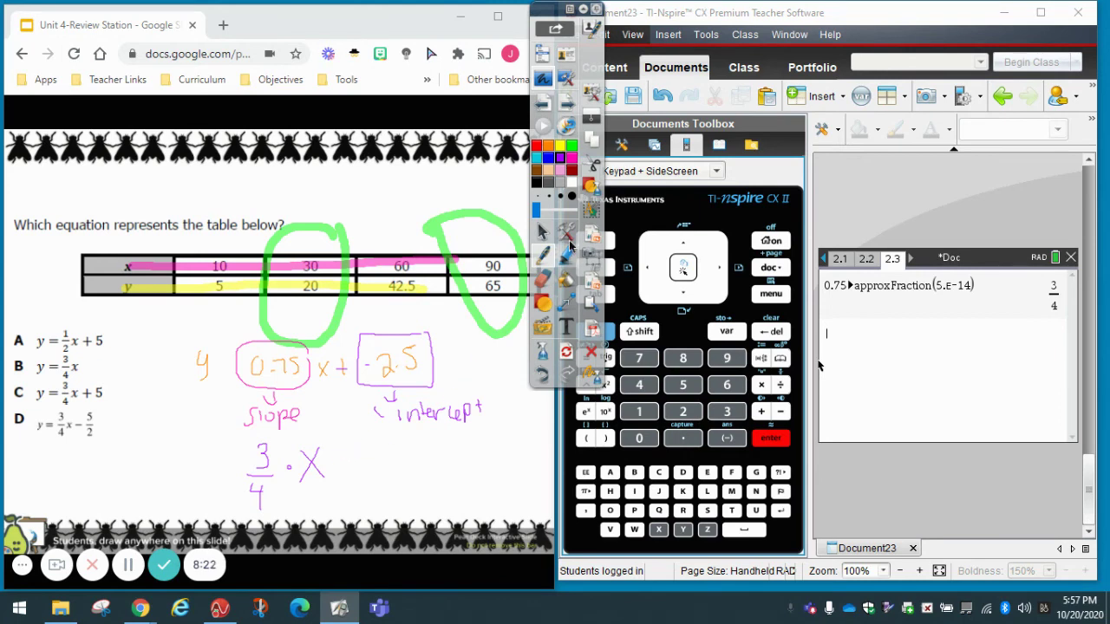
left_click(542, 230)
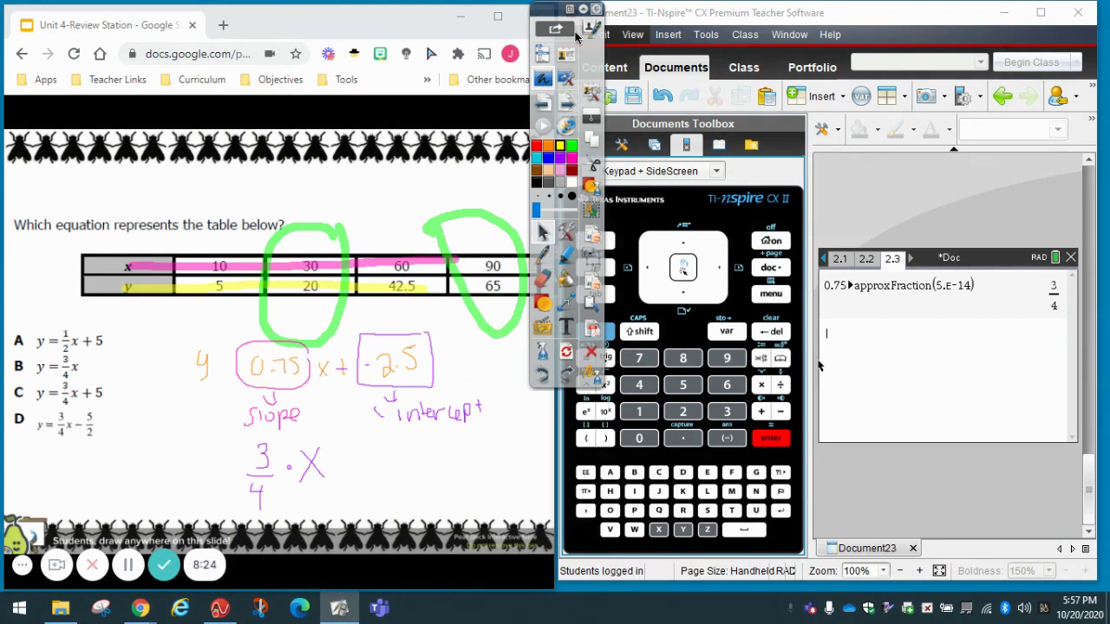
left_click(586, 9)
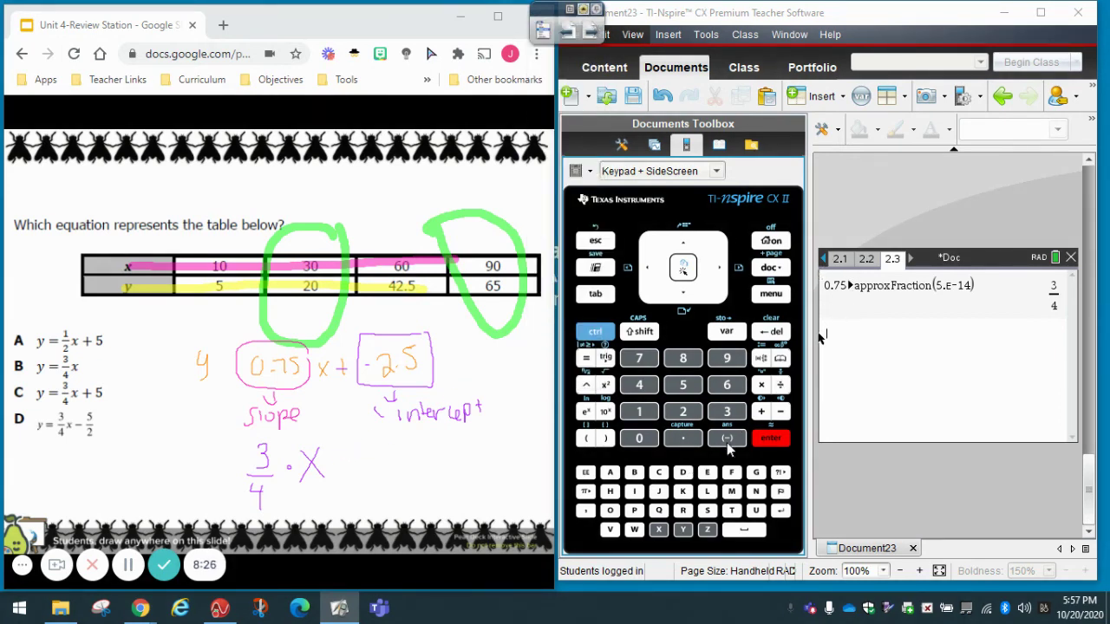
Convert -2.5 to a fraction on the Calculator page with Approximate to Fraction
left_click(728, 437)
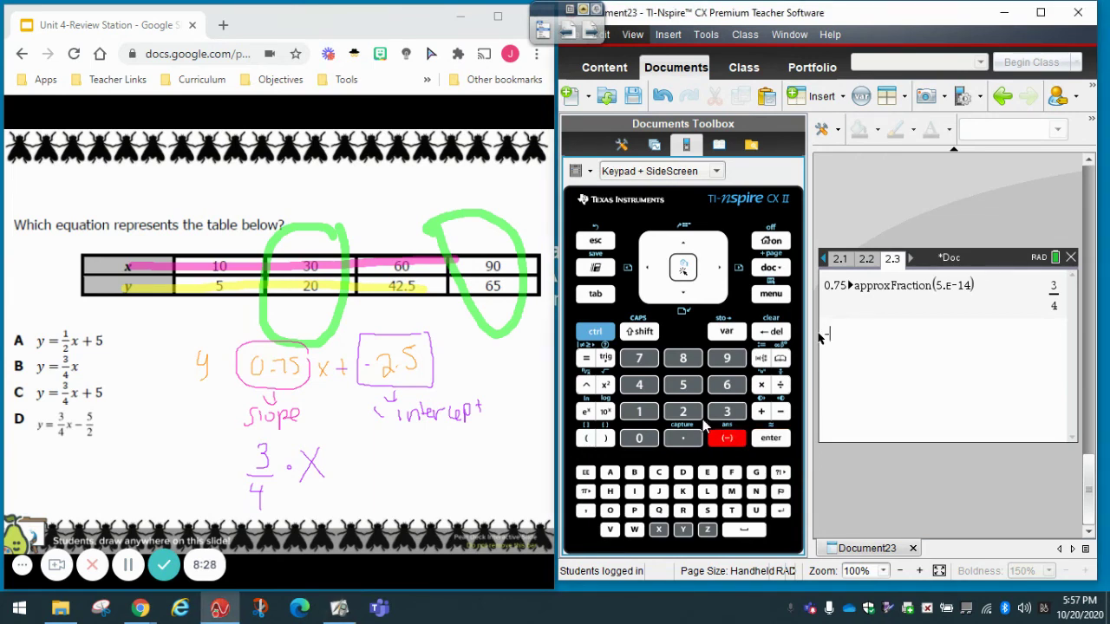
left_click(681, 413)
left_click(683, 439)
left_click(684, 387)
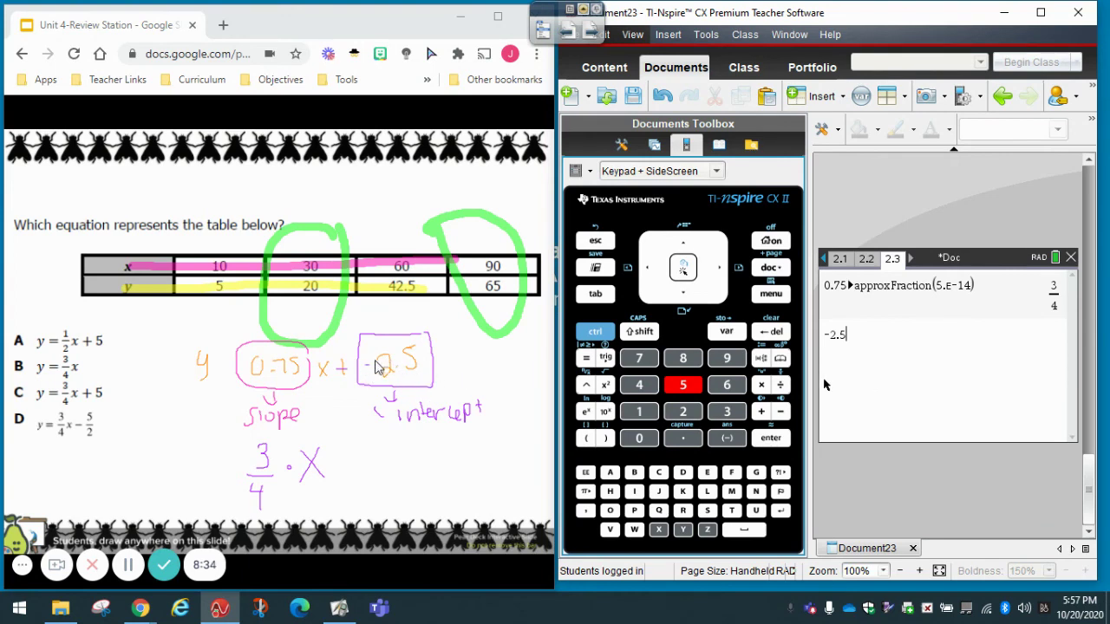
left_click(770, 295)
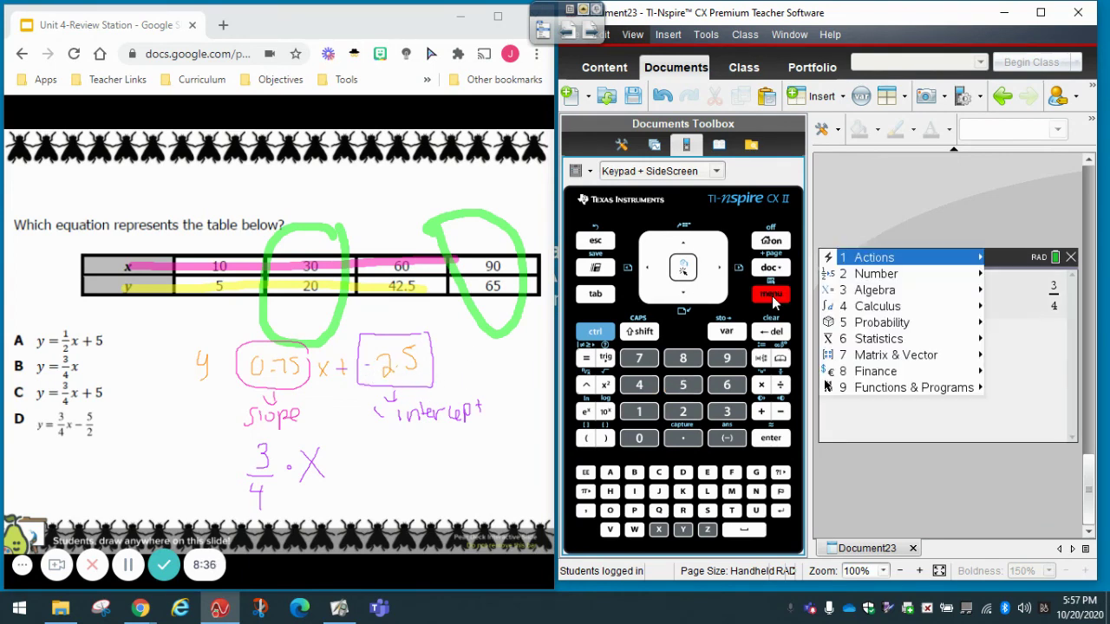
mouse_move(850, 283)
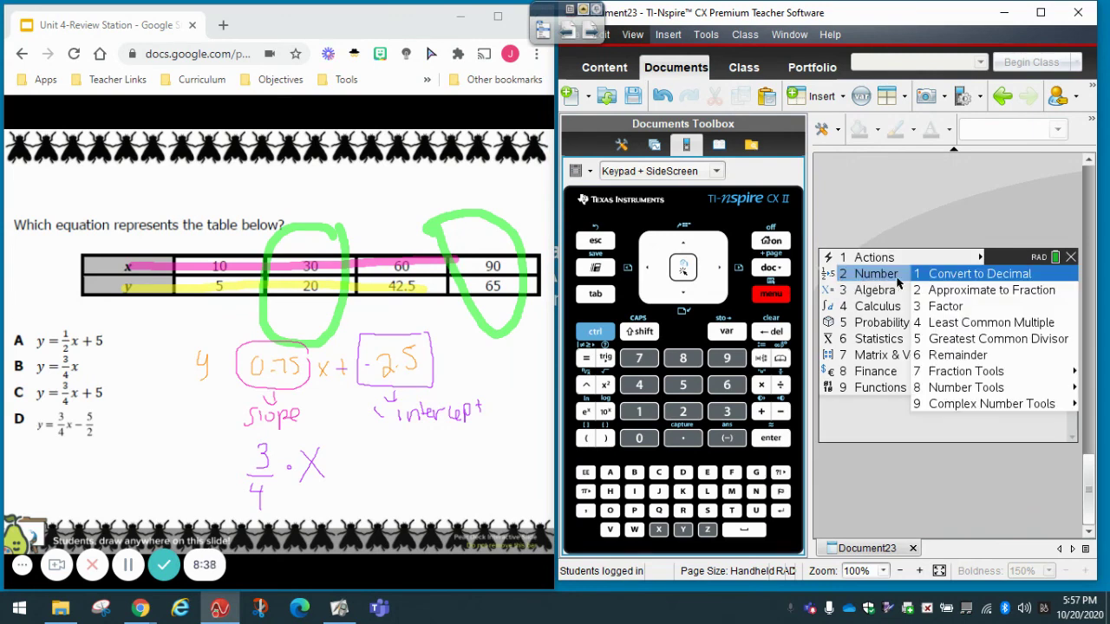
left_click(947, 292)
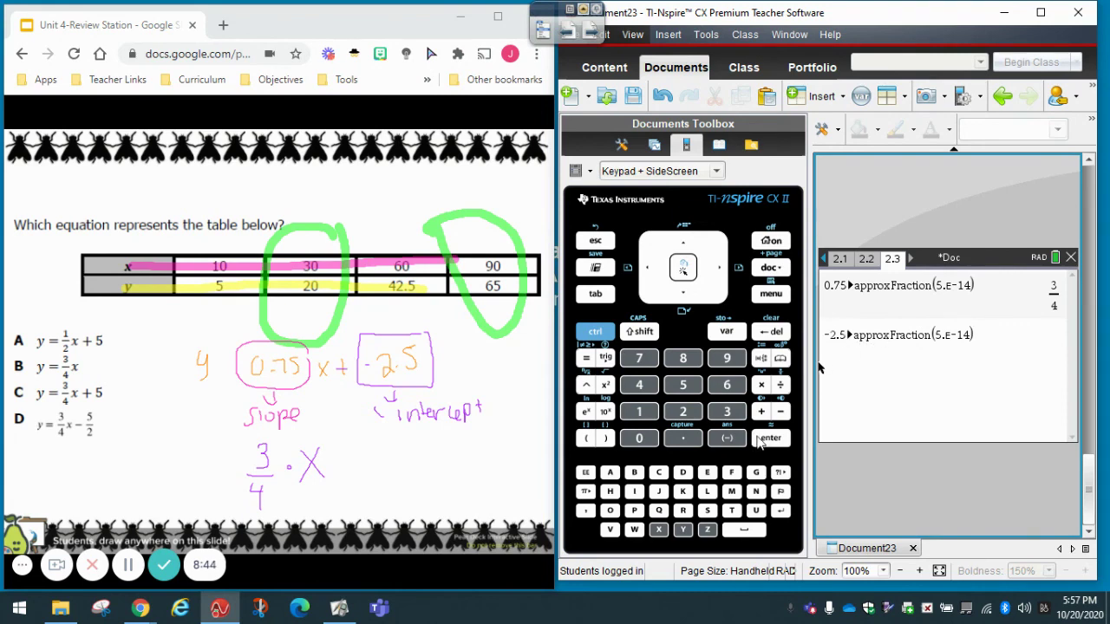
left_click(771, 439)
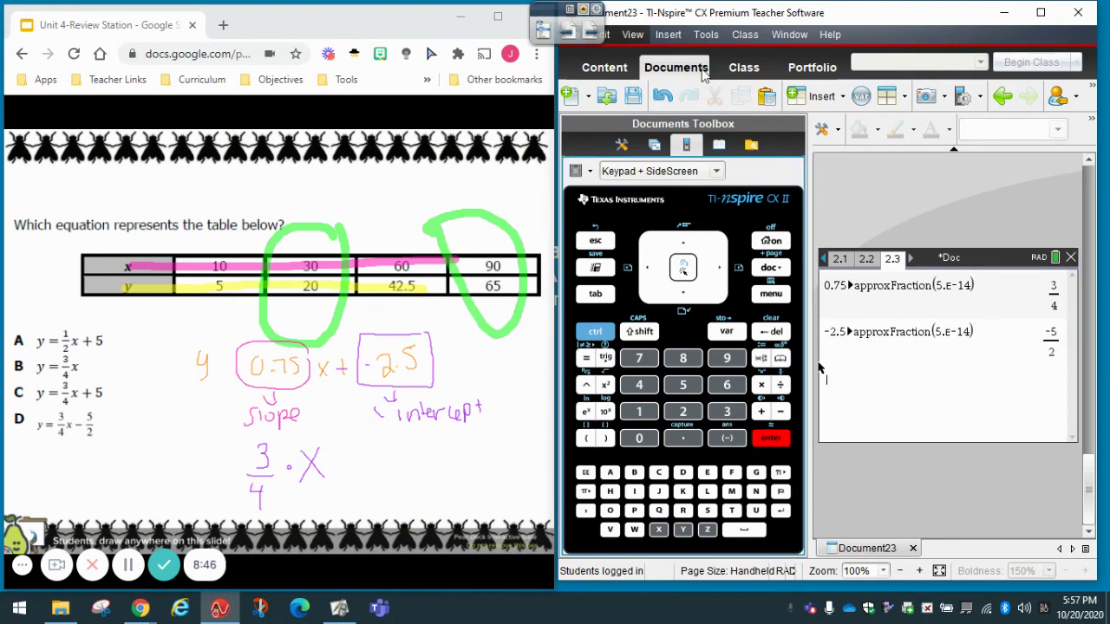
Finish the purple expression with - 5/2 after 3/4 · x and circle answer choice D
left_click(582, 10)
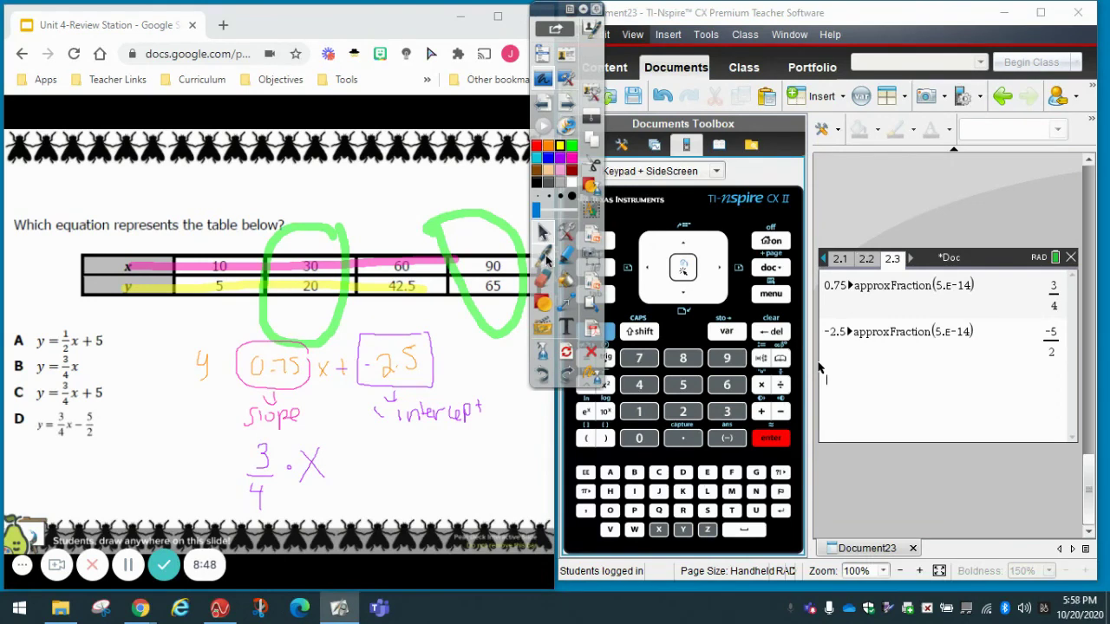
left_click(544, 256)
left_click(583, 11)
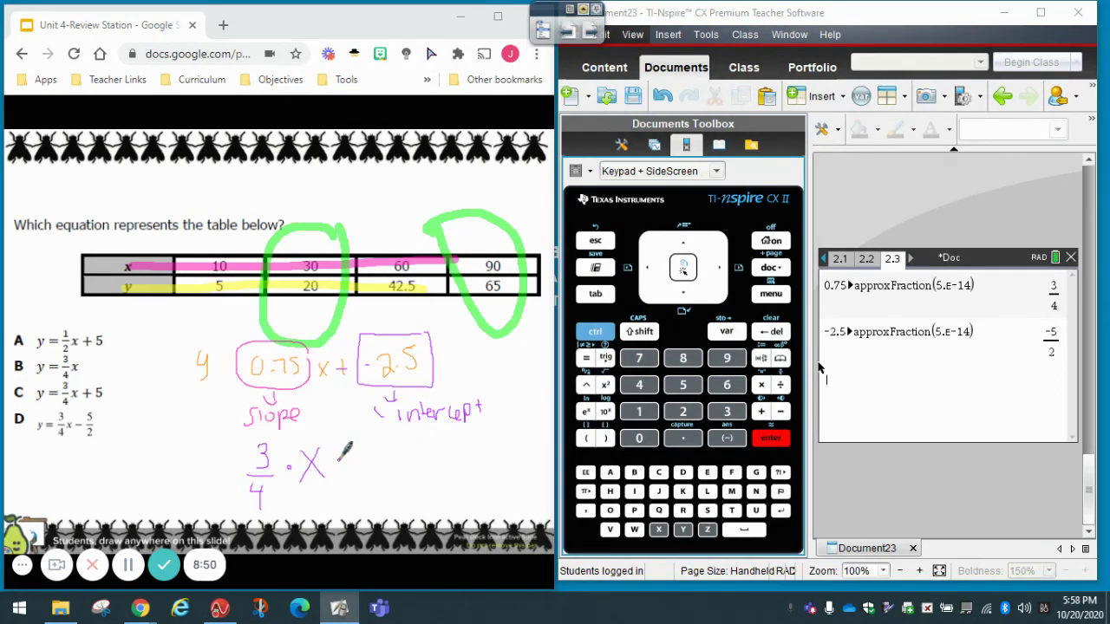
mouse_move(340, 458)
left_mouse_down()
mouse_move(388, 444)
mouse_move(378, 455)
mouse_move(390, 454)
mouse_move(382, 468)
mouse_move(392, 481)
mouse_move(375, 495)
mouse_move(395, 495)
left_mouse_up()
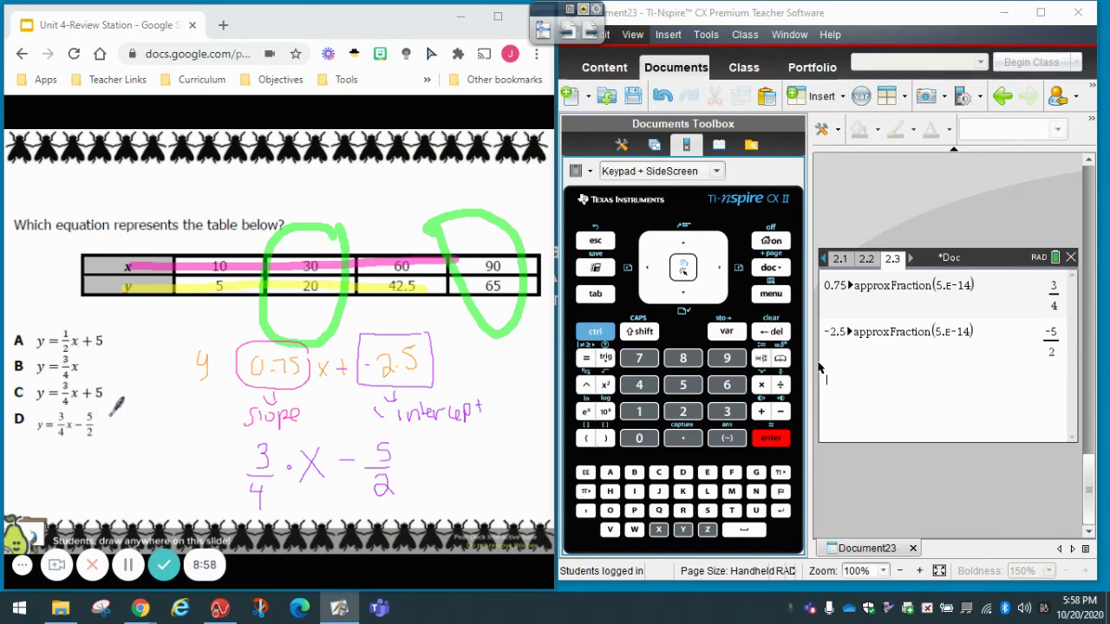
mouse_move(110, 415)
left_mouse_down()
mouse_move(25, 404)
mouse_move(16, 435)
mouse_move(83, 444)
mouse_move(110, 411)
left_mouse_up()
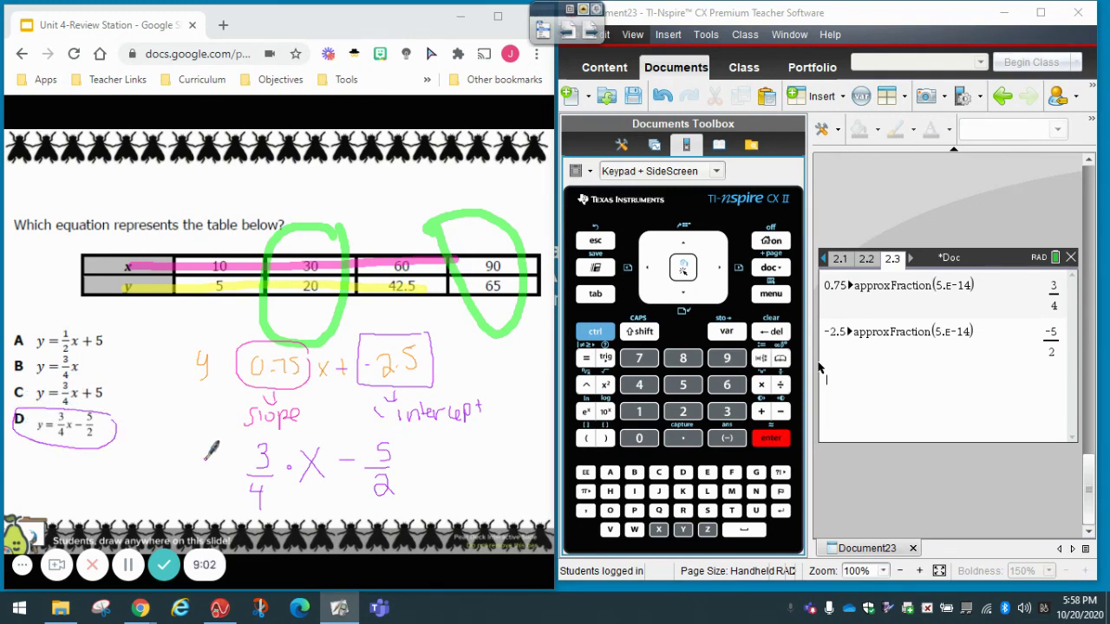